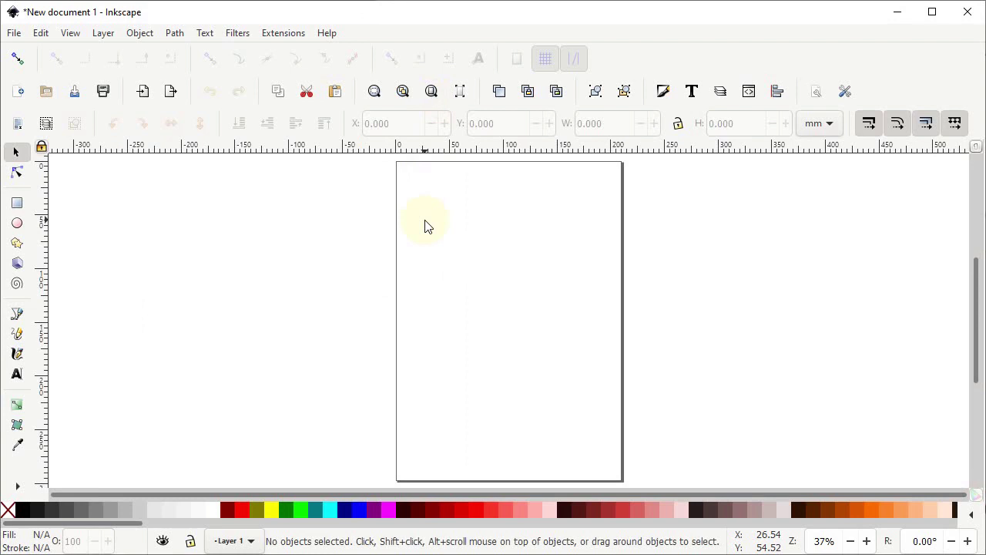
Step: Choose the Custom interface layout and check which interface bars are enabled
click(81, 35)
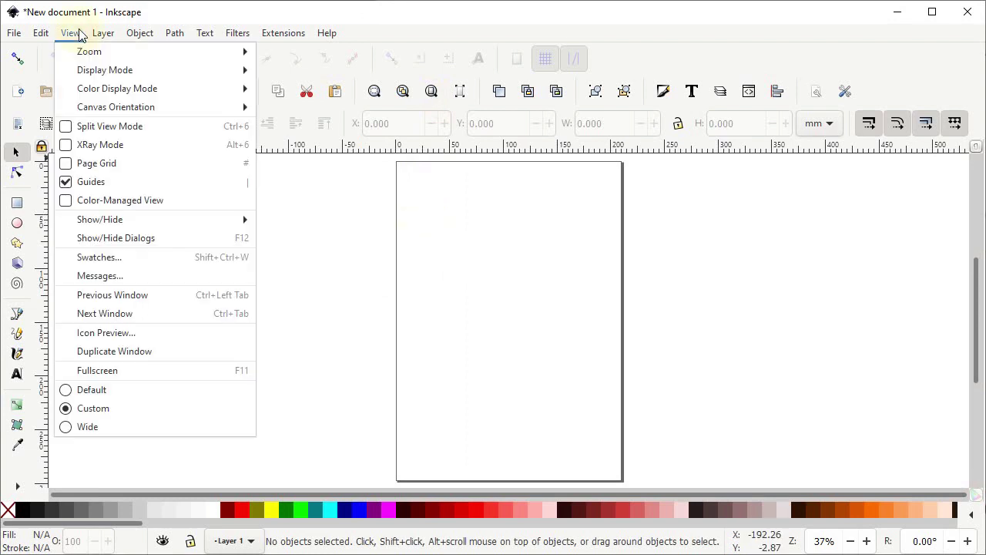
click(116, 410)
click(70, 34)
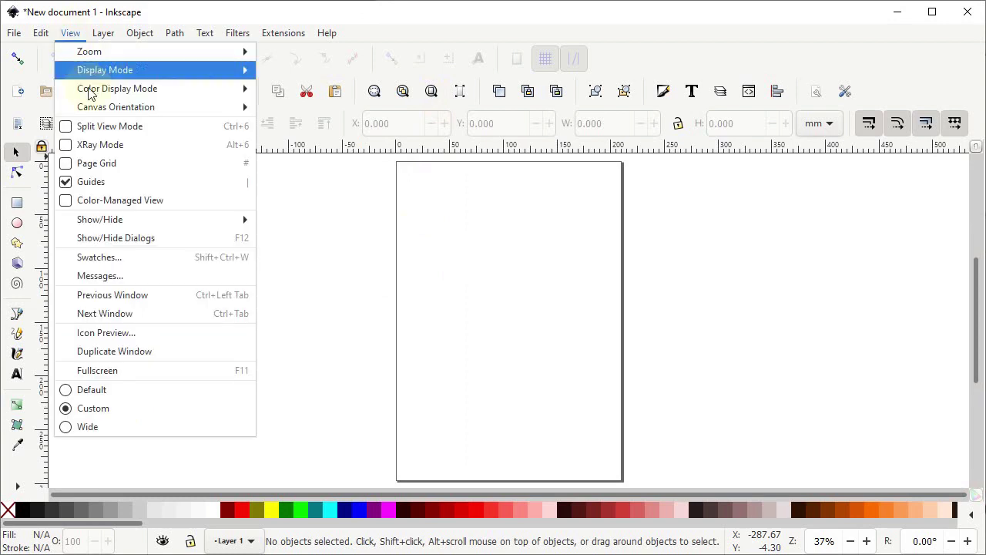
mouse_move(176, 214)
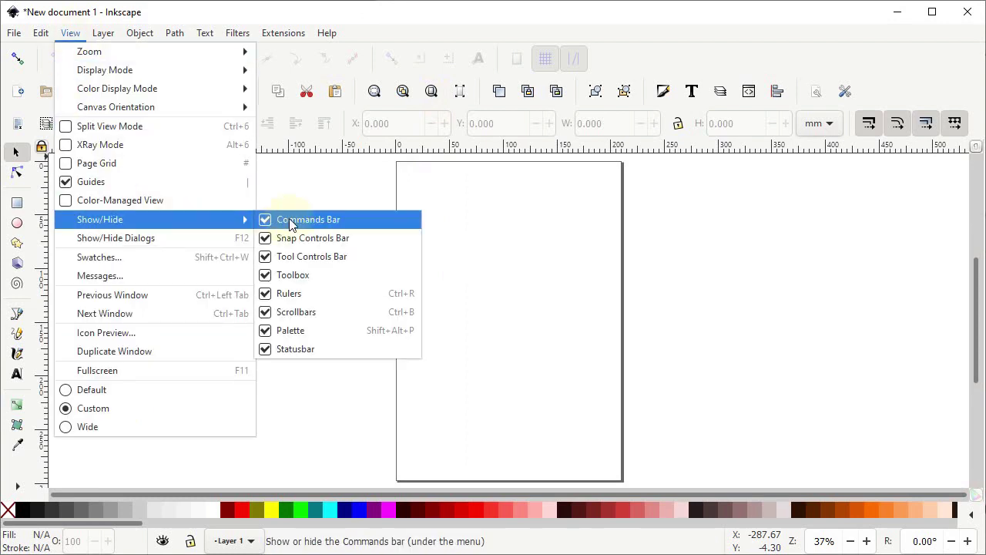
click(315, 372)
Step: Open the document properties and set the display units to px
click(7, 35)
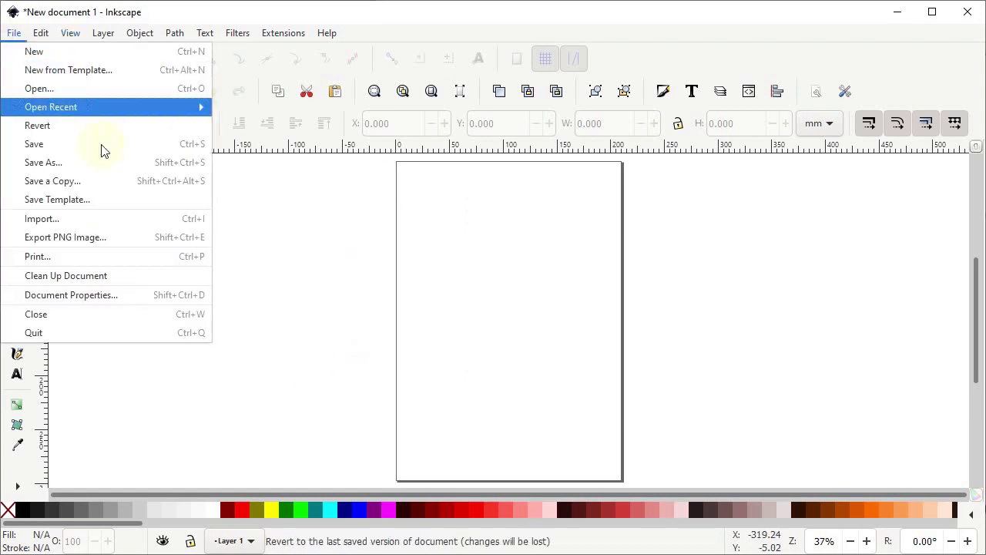
click(93, 303)
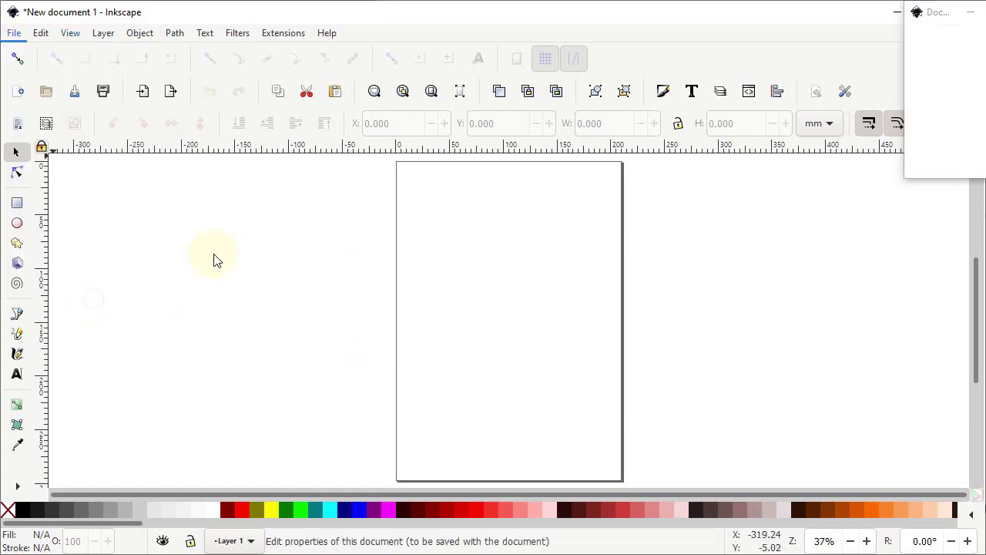
drag(932, 18, 269, 29)
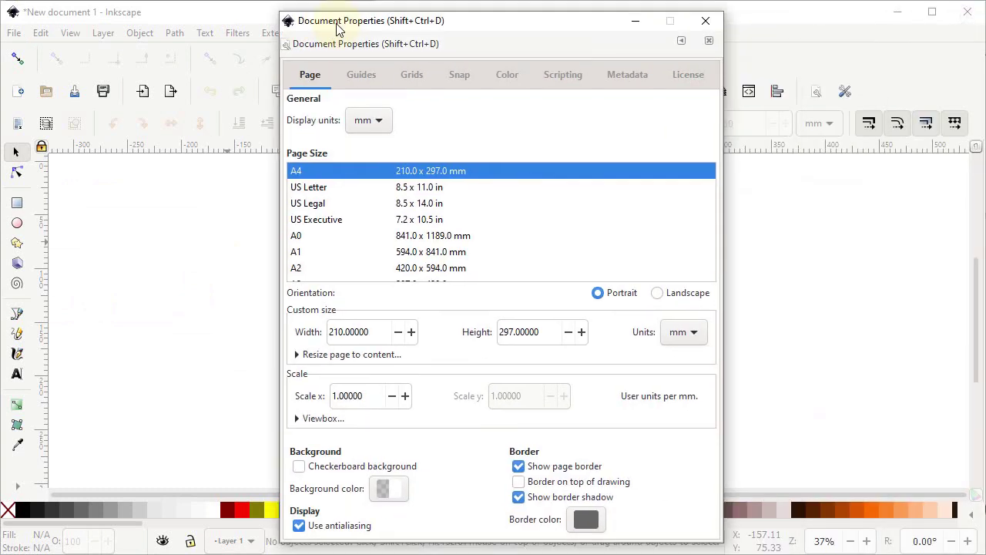
click(374, 125)
click(374, 191)
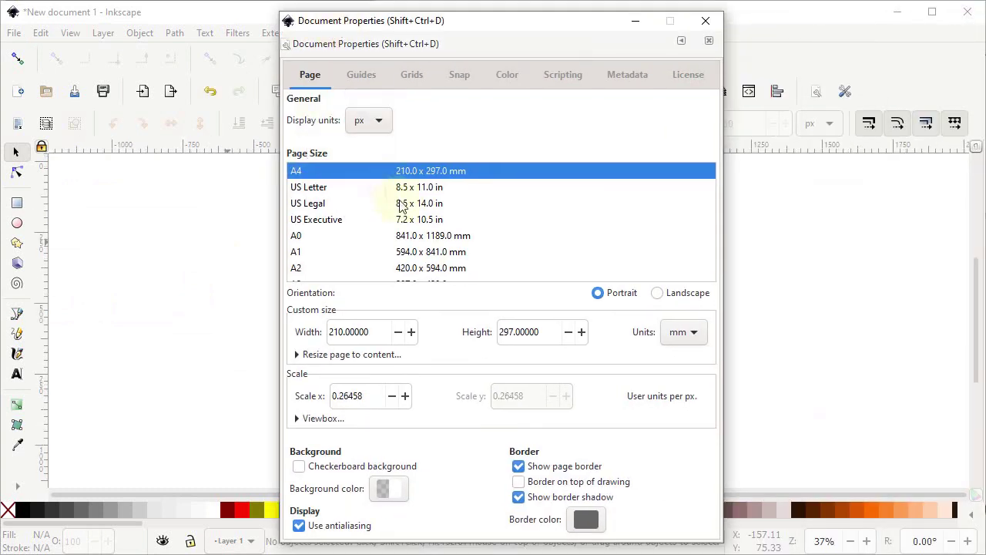
Step: Set the custom page size to 1280 px wide by 720 px high and close the document properties
click(696, 336)
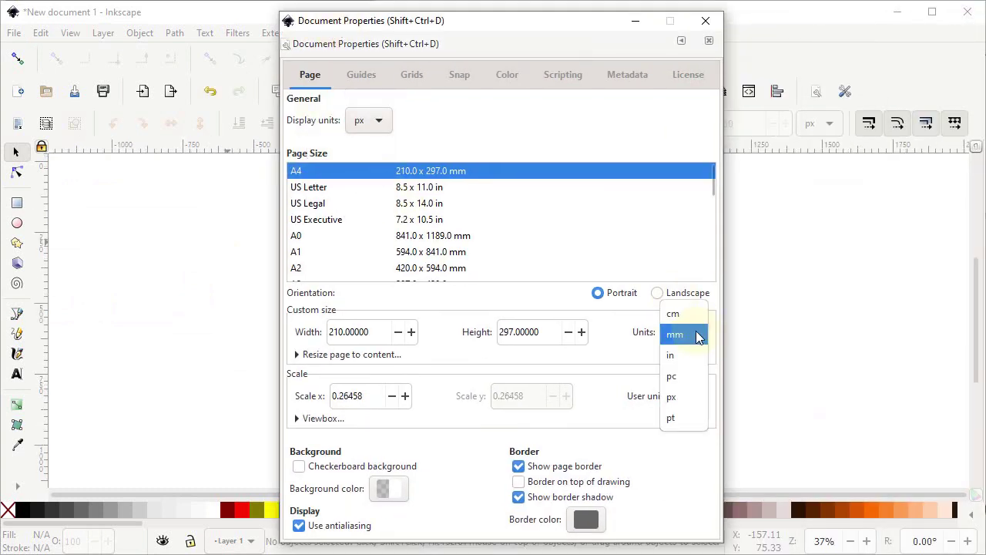
click(687, 396)
triple_click(377, 339)
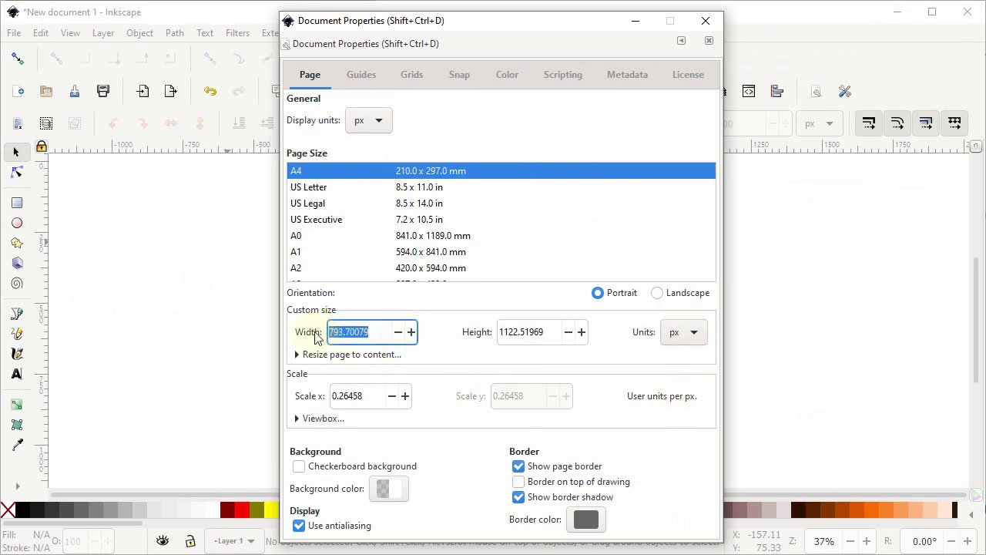
text(1280)
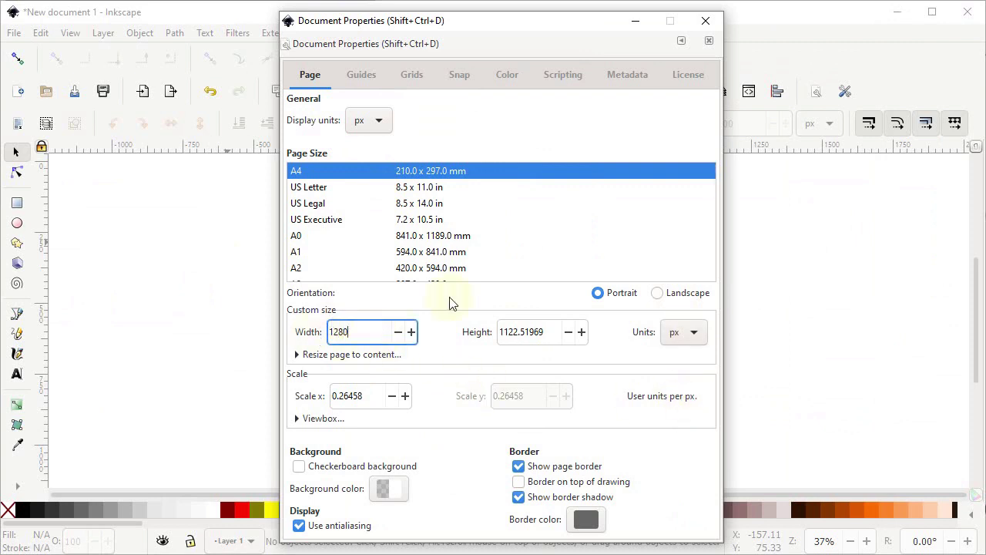
key(Tab)
text(72)
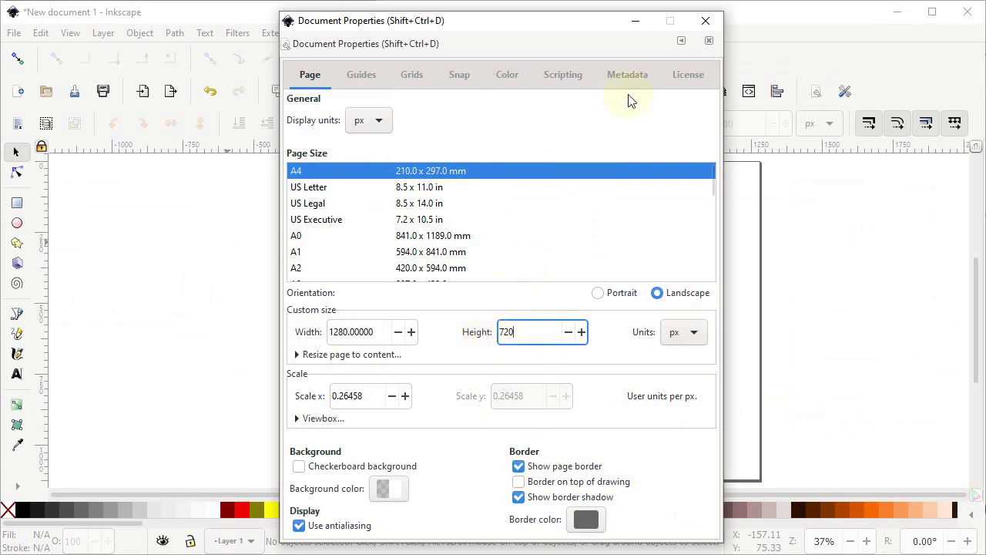
click(698, 22)
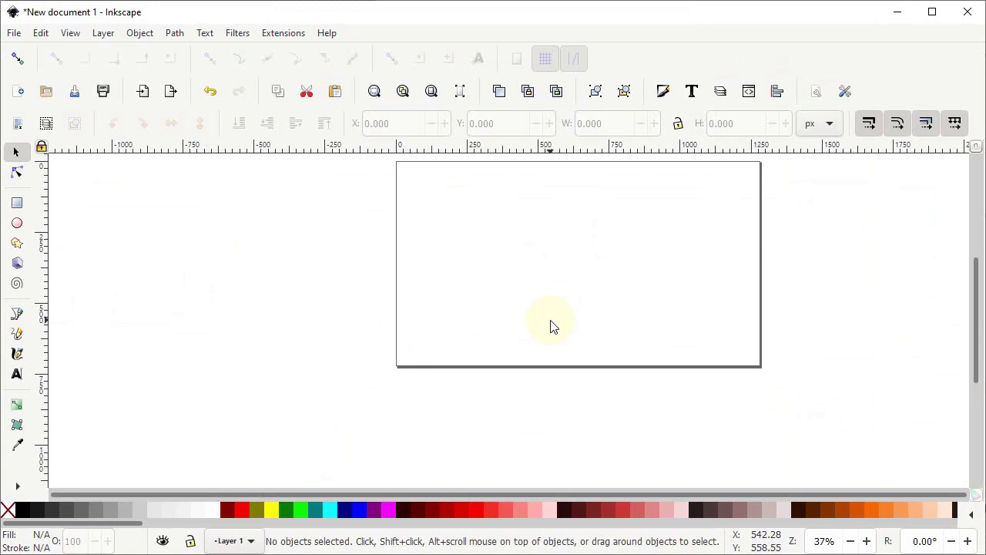
Step: Open the Fill and Stroke and the Align and Distribute dialogs beside the canvas
click(663, 92)
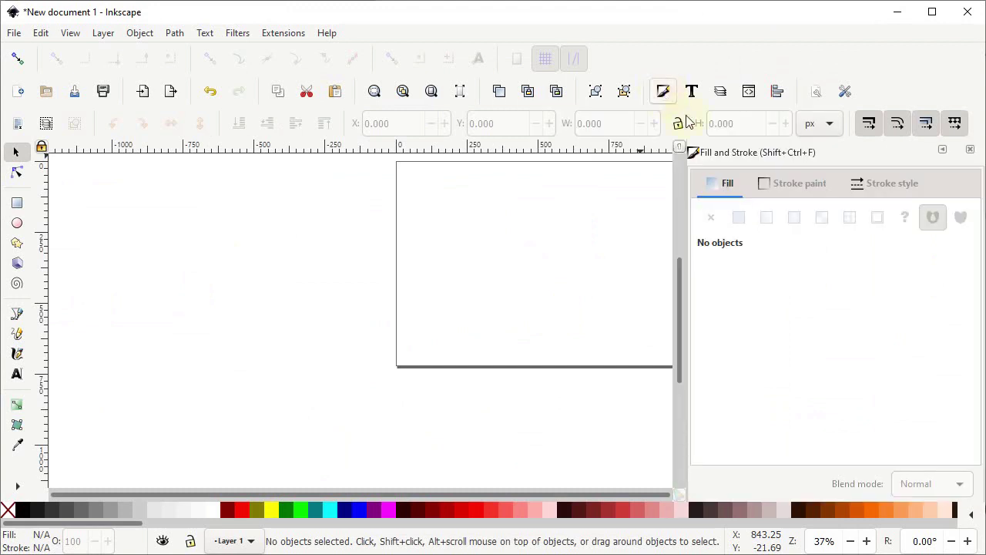
click(778, 93)
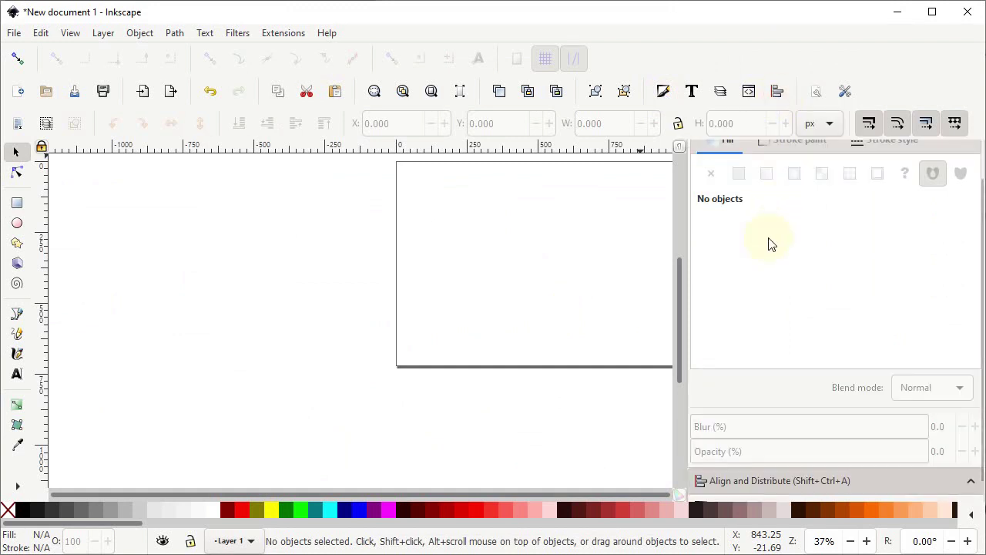
scroll(774, 407, up, 1)
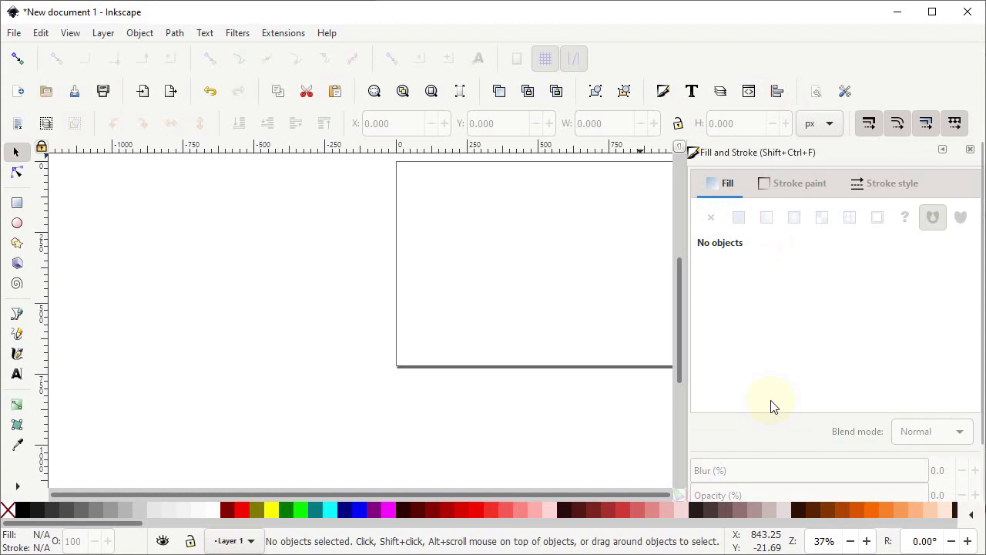
scroll(782, 379, down, 2)
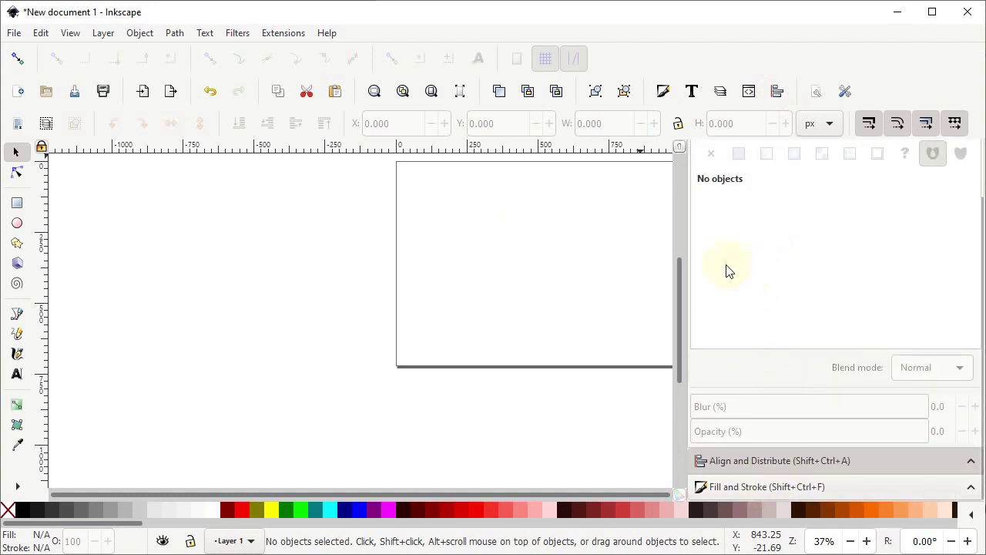
Step: Draw a straight horizontal line about 739 px long in the upper part of the page using a regular Bezier path with shape None
click(433, 92)
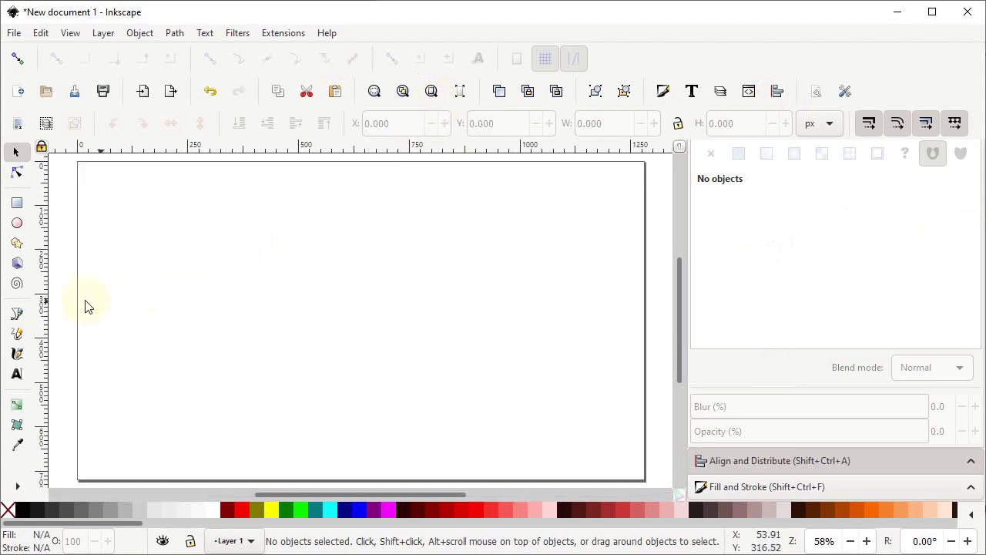
click(17, 314)
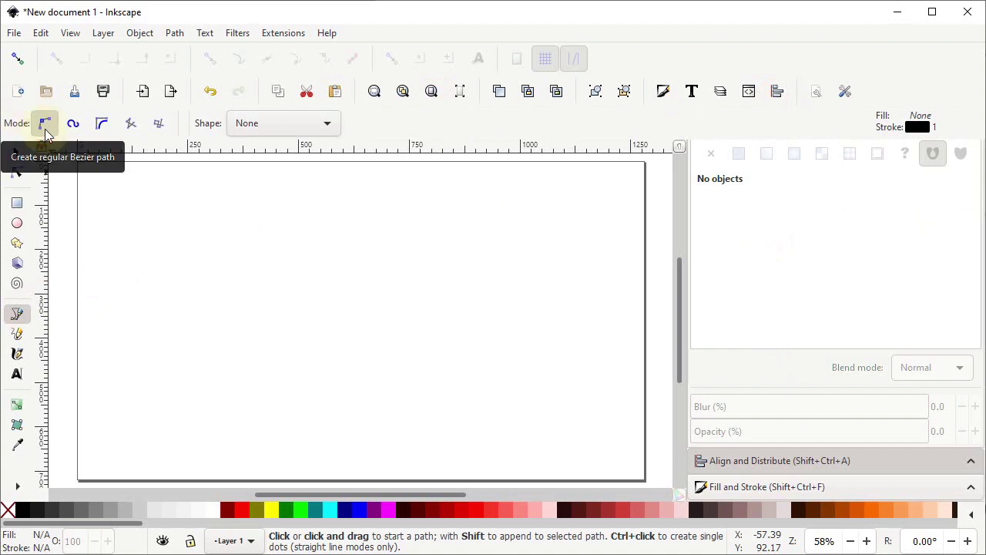
click(231, 126)
click(254, 126)
click(260, 133)
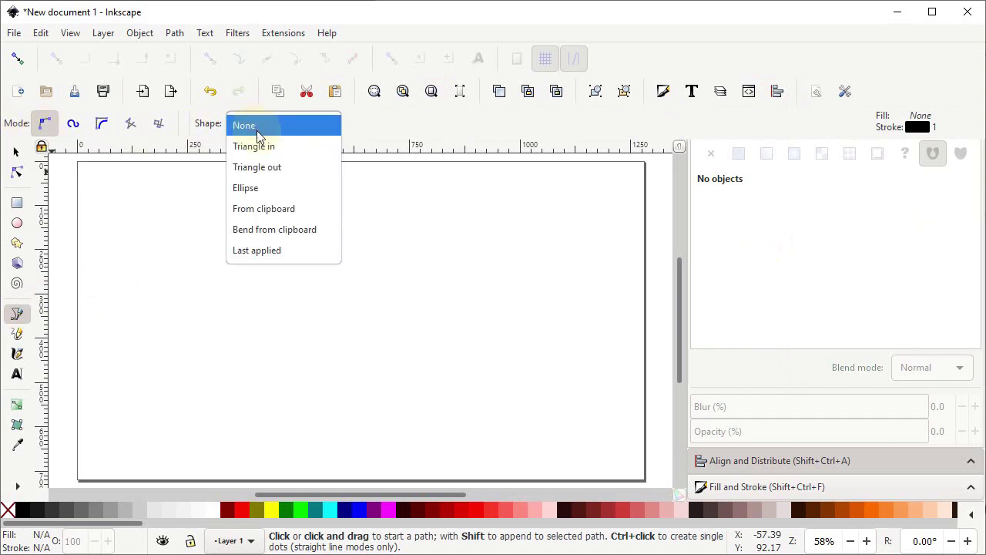
click(259, 136)
ctrl+click(115, 221)
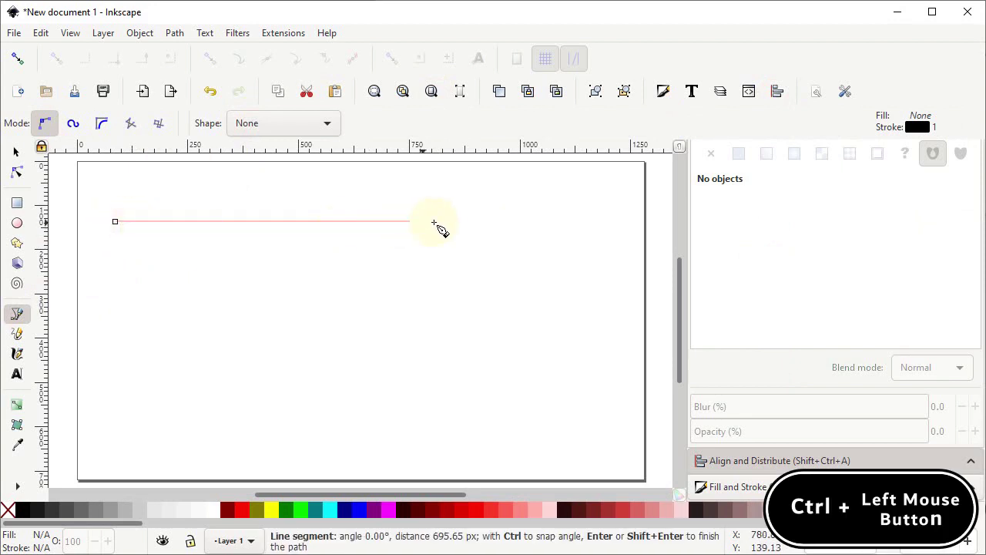
ctrl+click(444, 223)
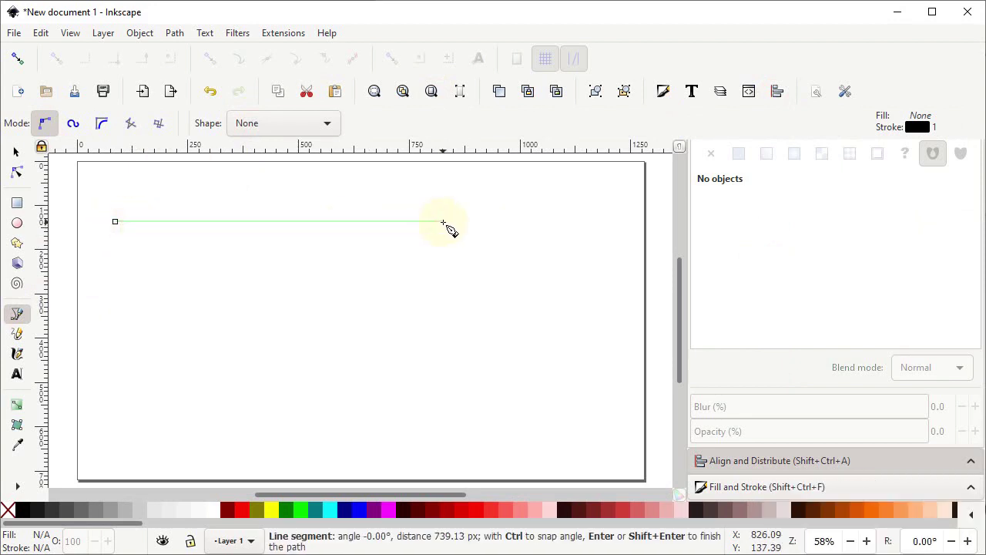
key(Return)
Step: Set the horizontal line's stroke width to 3 px
key(ctrl+shift+f)
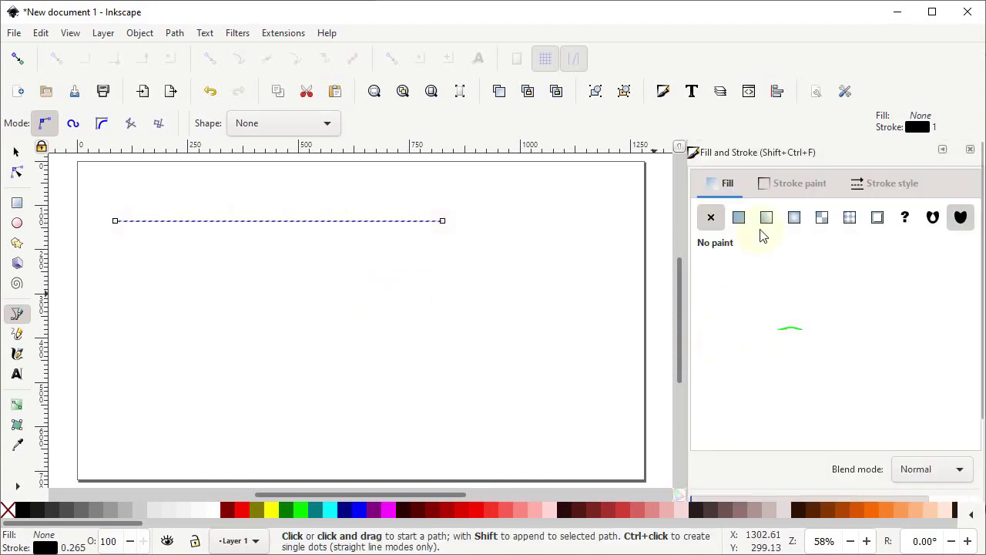
click(891, 191)
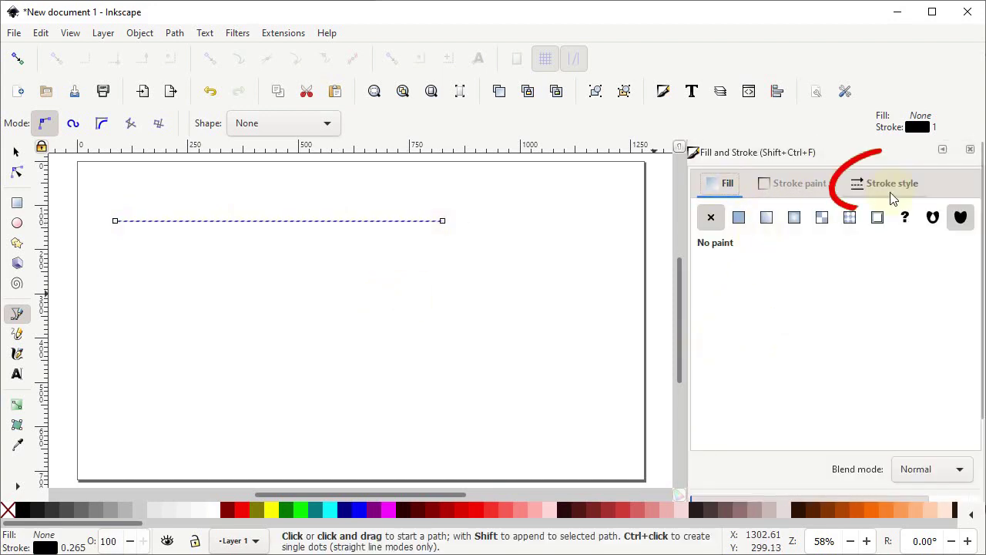
click(834, 219)
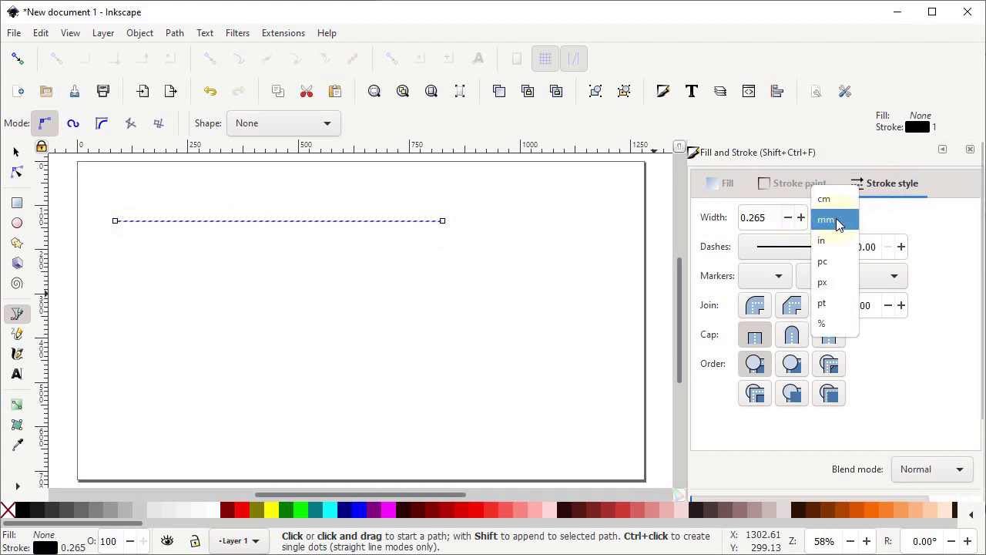
click(837, 287)
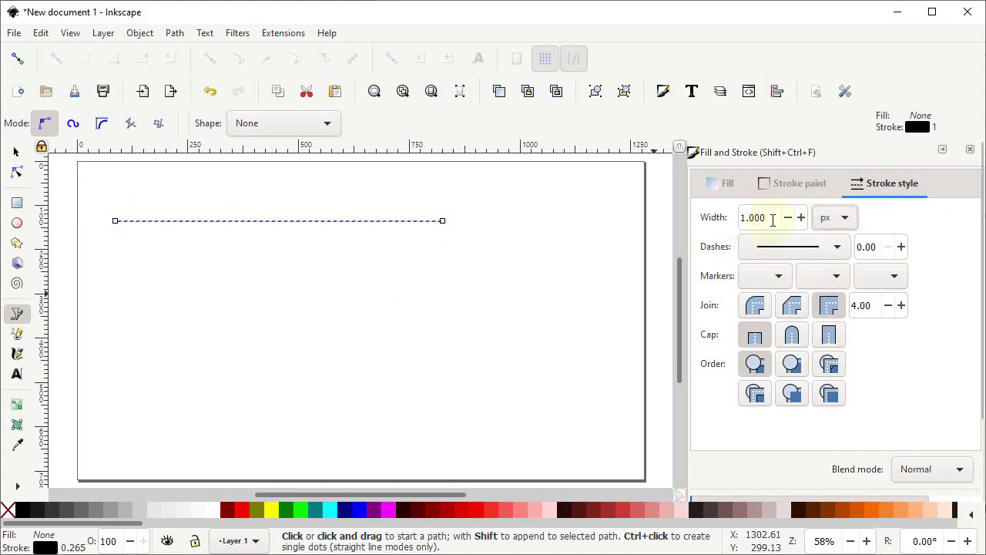
triple_click(774, 219)
key(Return)
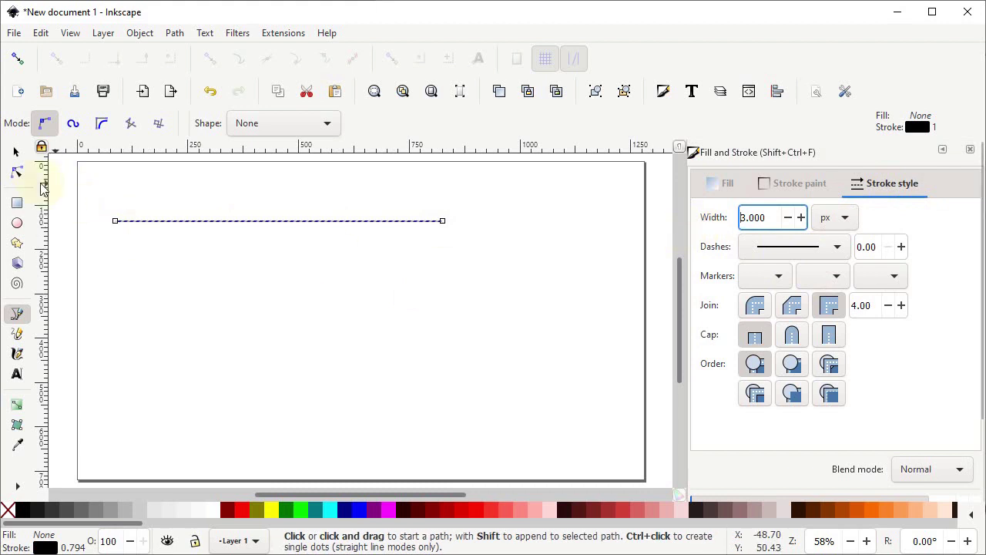
Step: Set the horizontal line's width to 700 px and move it near the top centre of the page
click(17, 152)
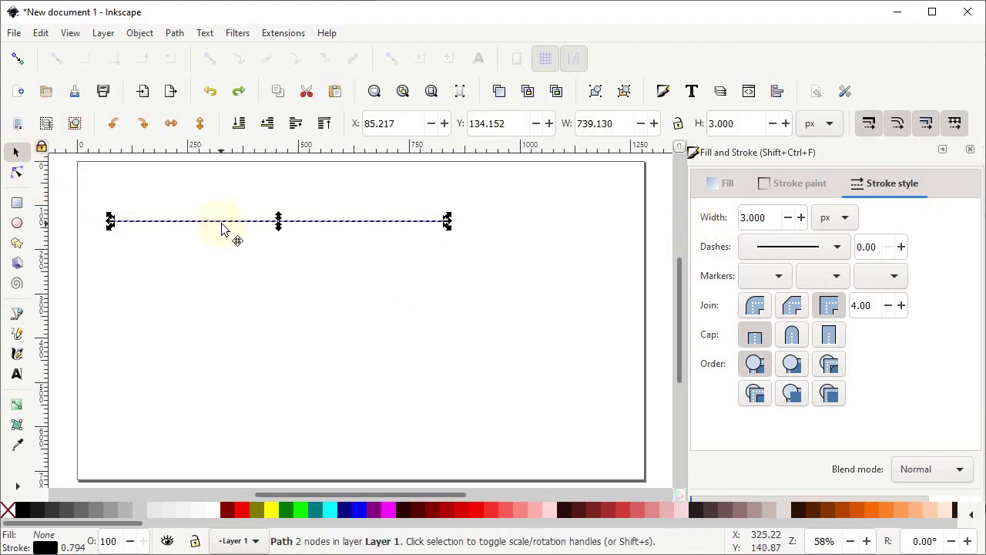
drag(226, 228, 296, 213)
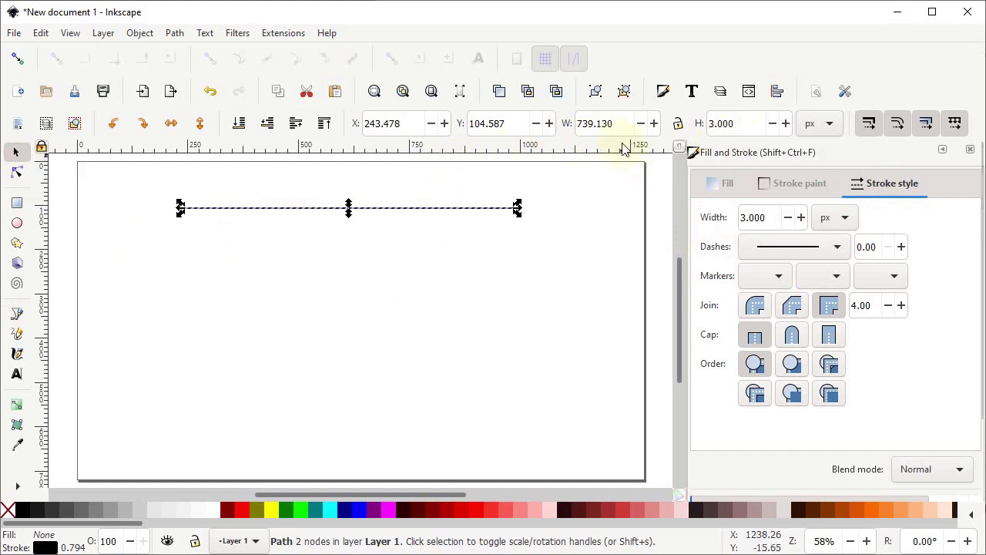
drag(623, 124, 569, 127)
text(700)
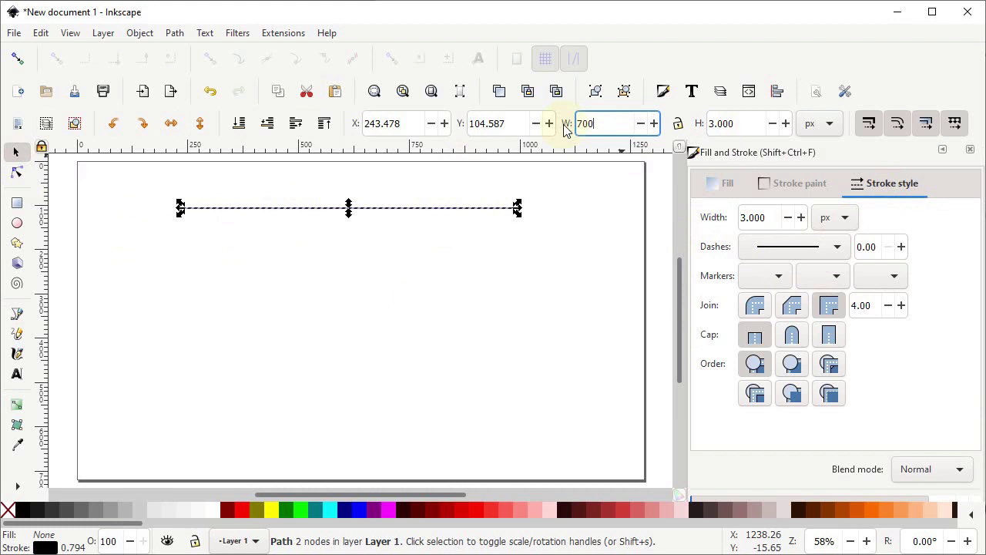
key(Return)
drag(408, 212, 440, 210)
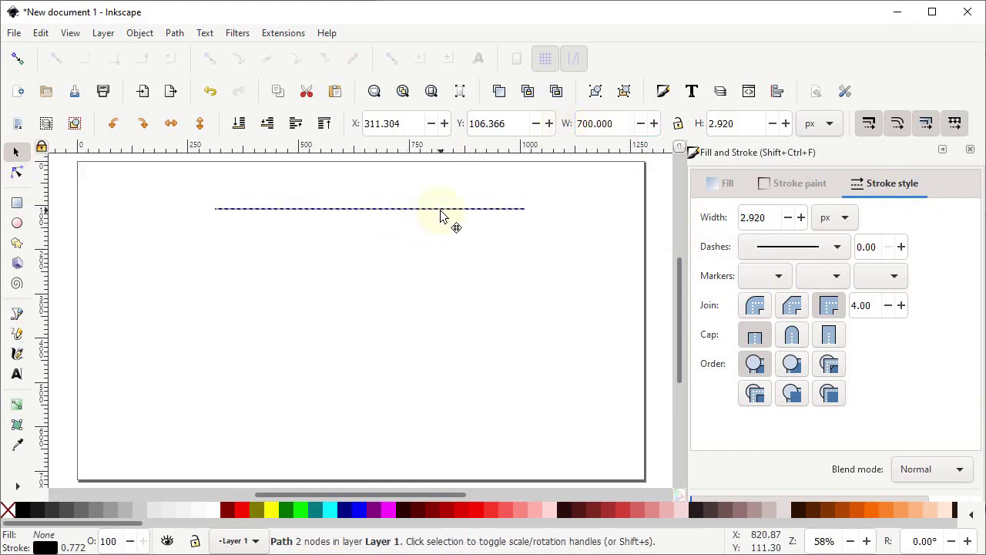
click(437, 258)
Step: Draw a short vertical line to the lower left of the horizontal line and set its stroke width to 3 px
click(17, 314)
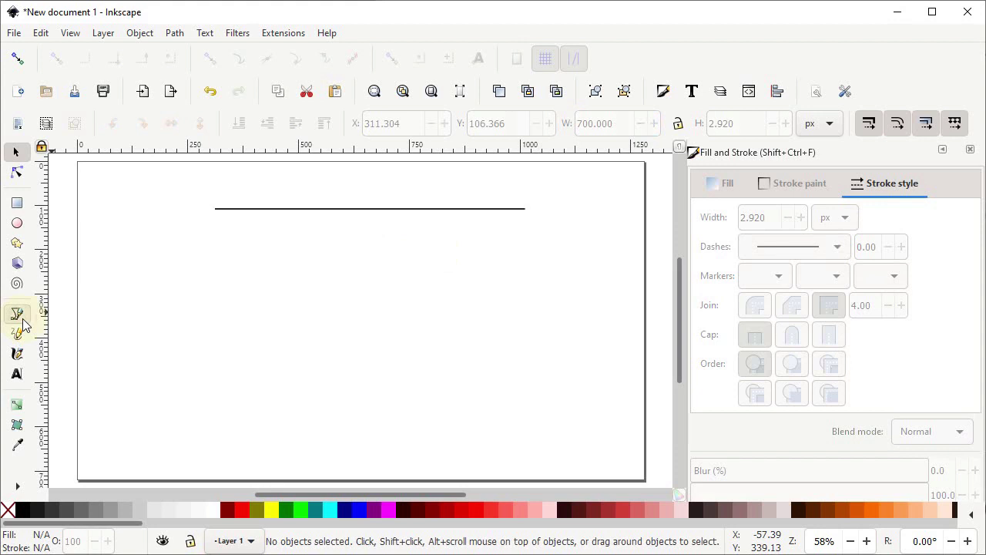
click(143, 225)
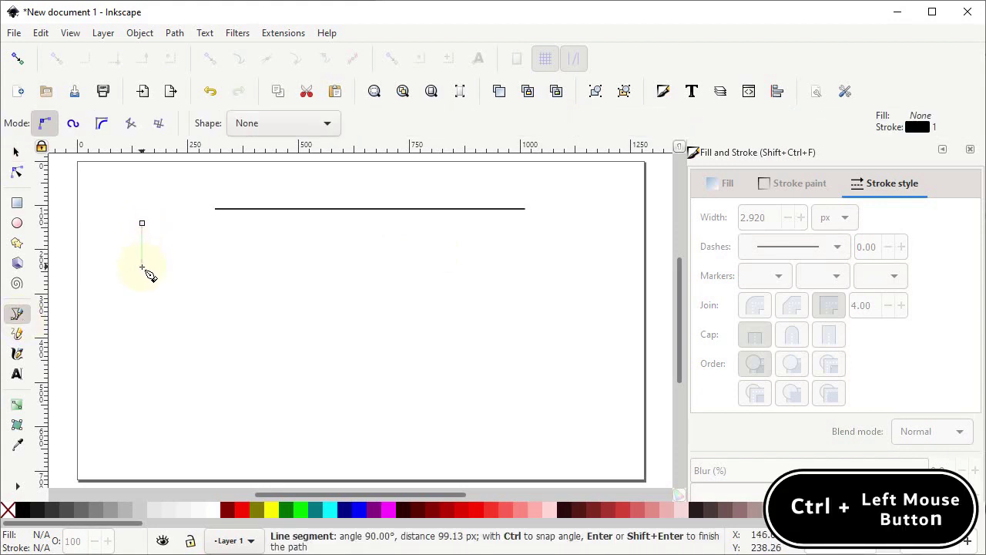
double_click(144, 260)
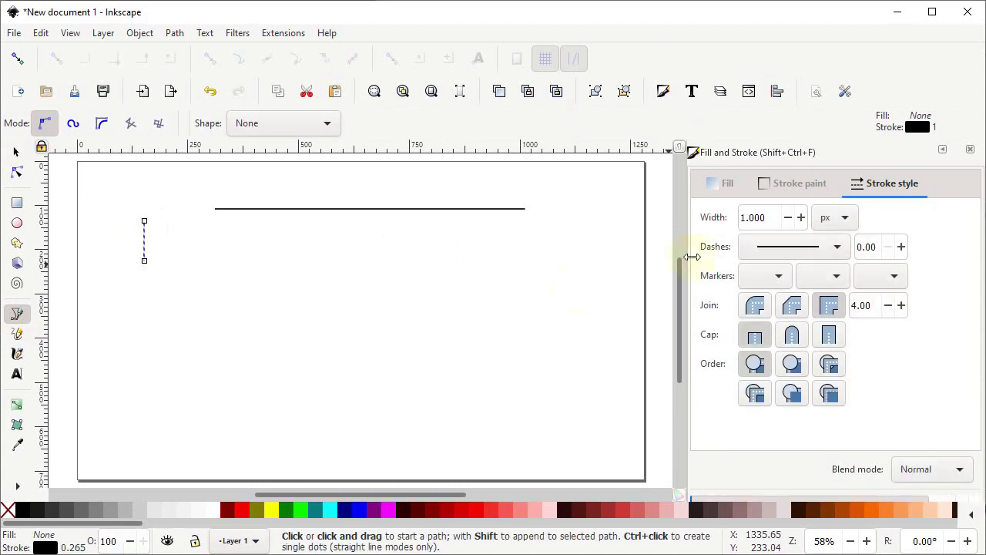
drag(771, 218, 724, 220)
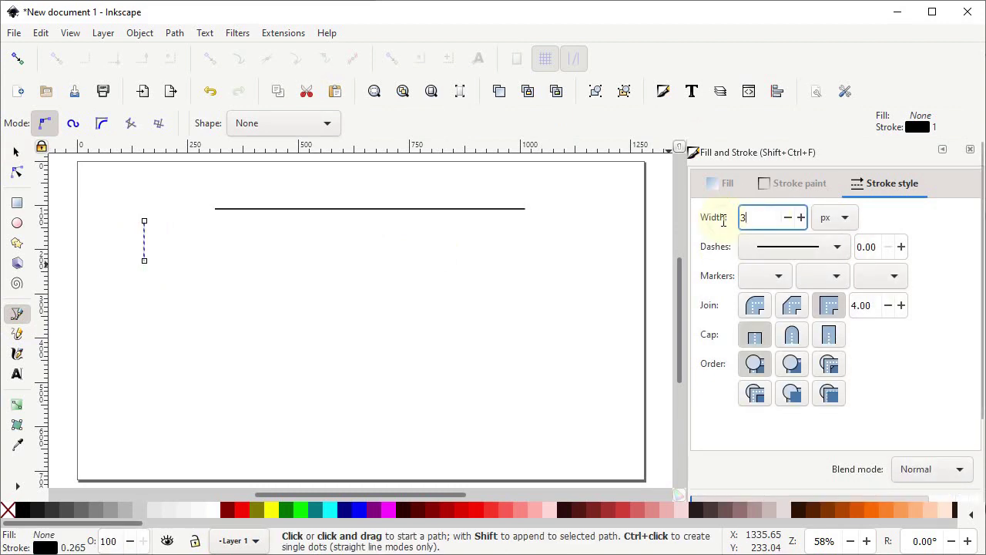
key(Return)
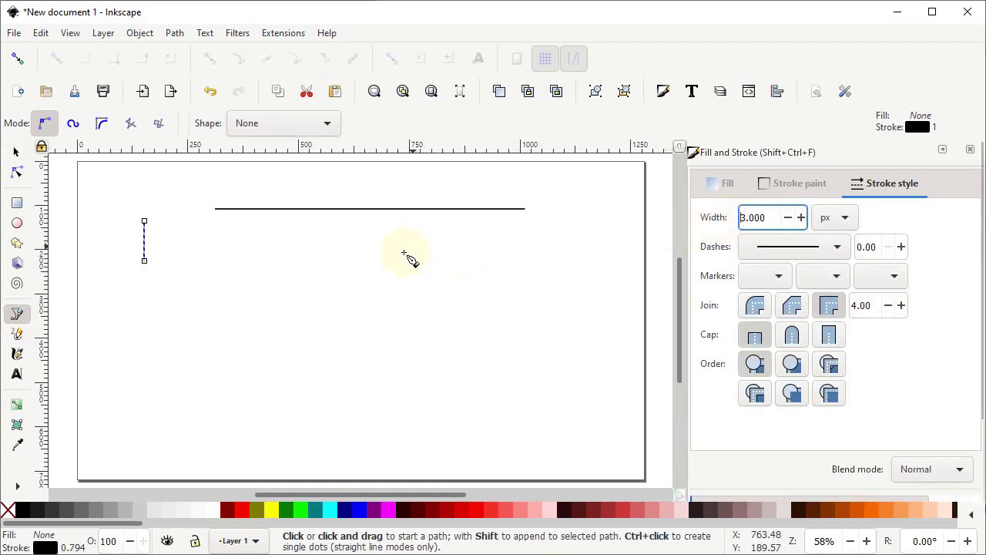
Step: Set the short vertical line's height to 100 px and deselect it
click(17, 152)
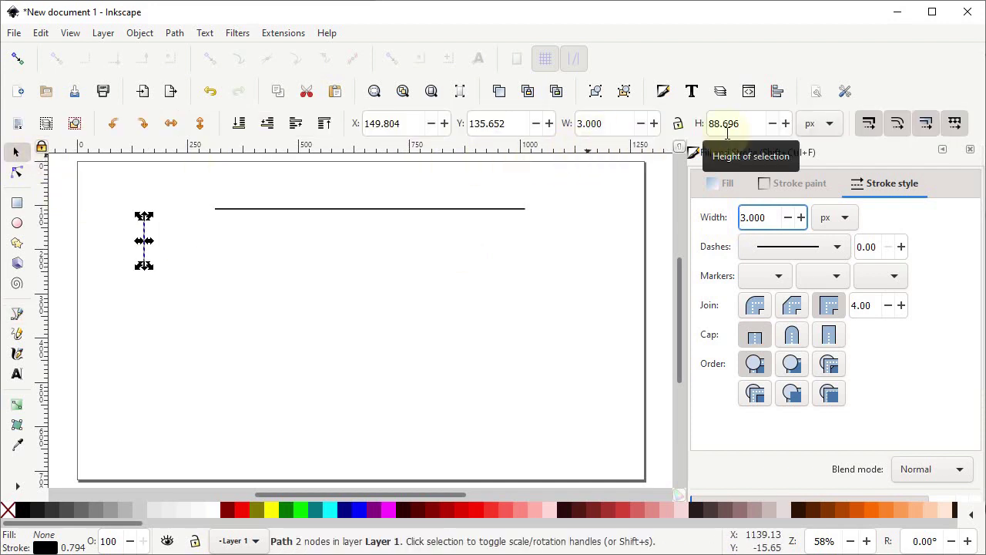
drag(744, 123, 696, 125)
text(100)
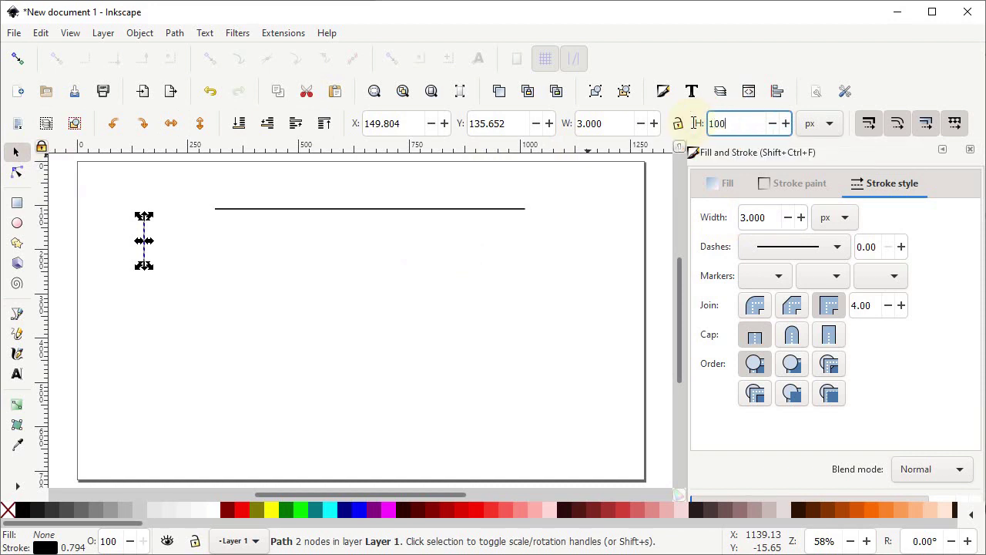
key(Return)
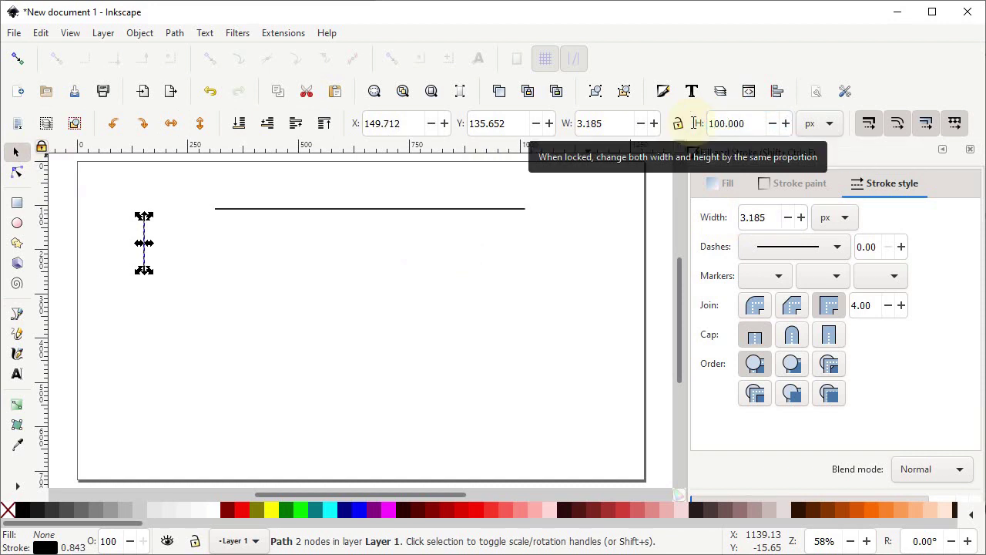
click(171, 277)
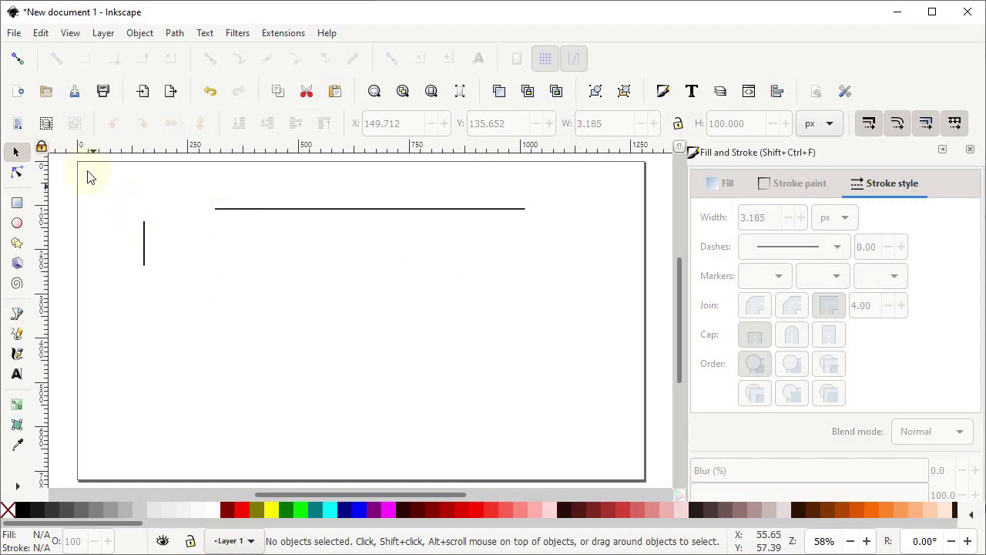
Step: Enable snapping to cusp nodes and snap the vertical line's upper end to the left end of the horizontal line
click(17, 59)
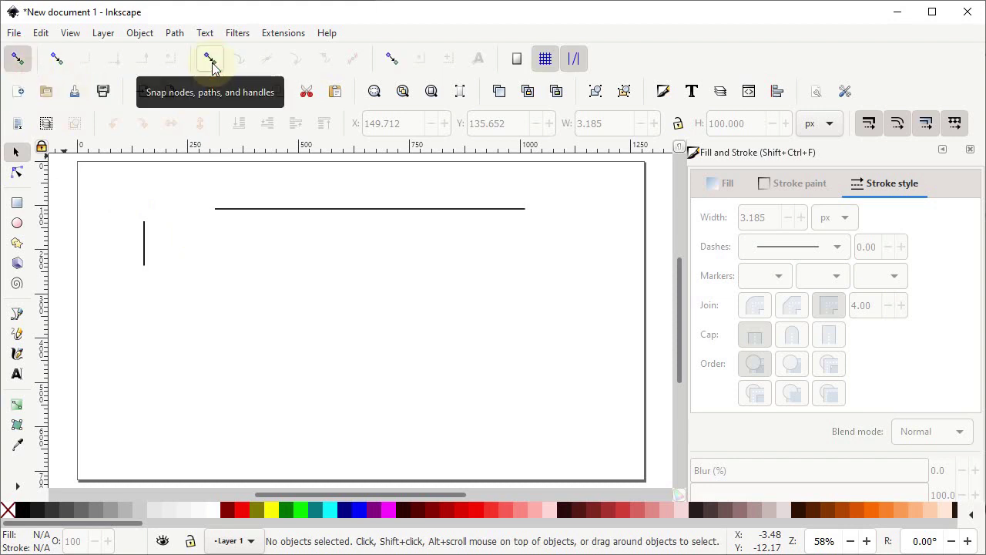
click(212, 68)
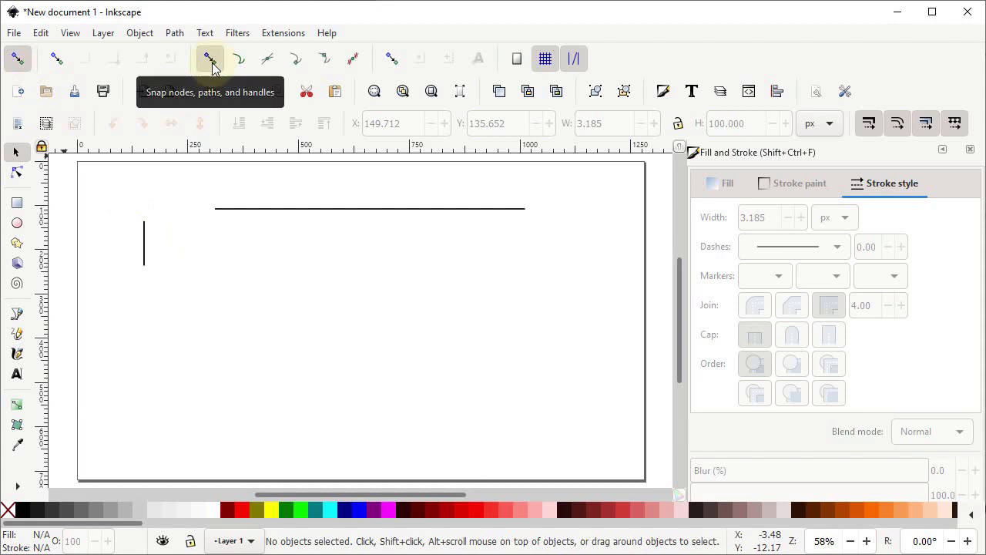
click(294, 68)
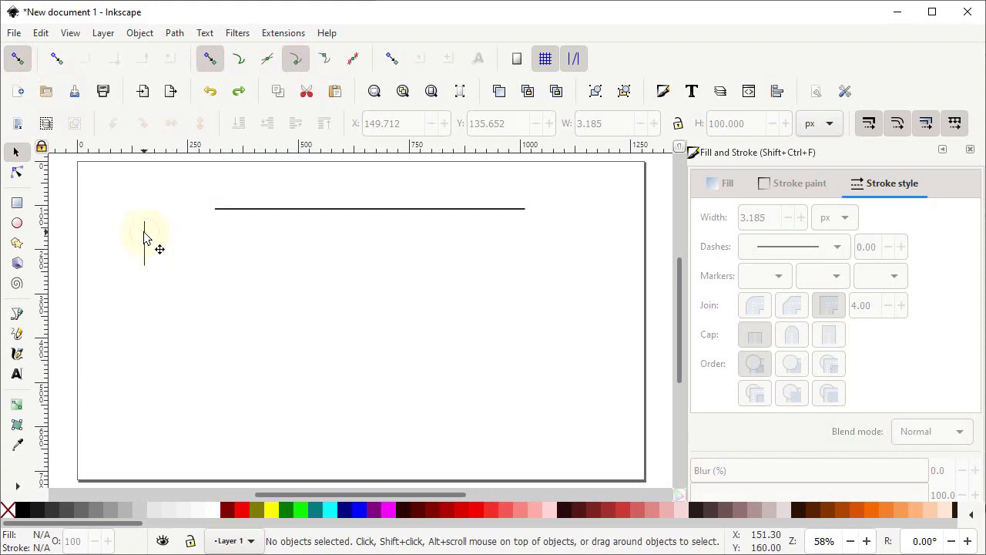
drag(143, 237, 212, 229)
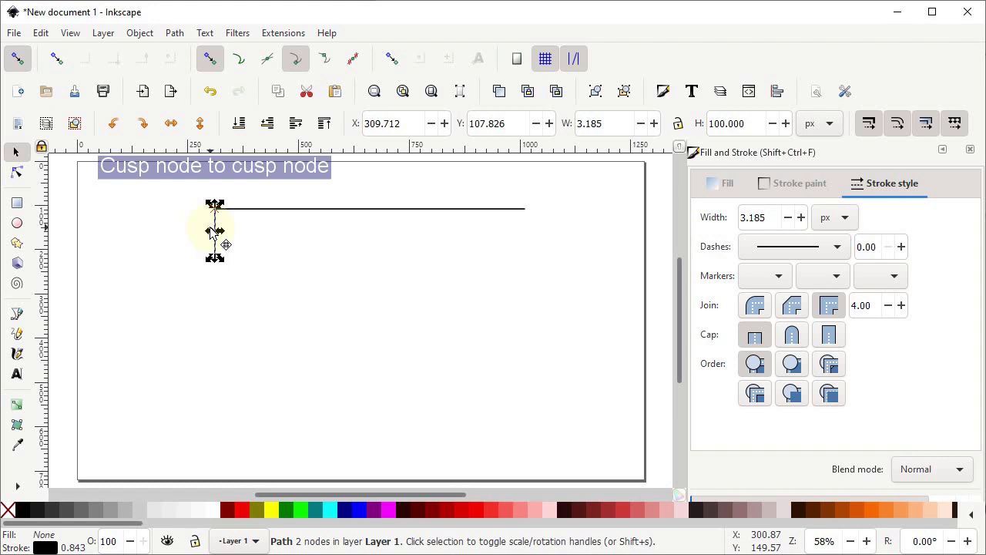
Step: Duplicate the horizontal line and snap the copy's left end to the lower end of the 100 px vertical line
click(349, 209)
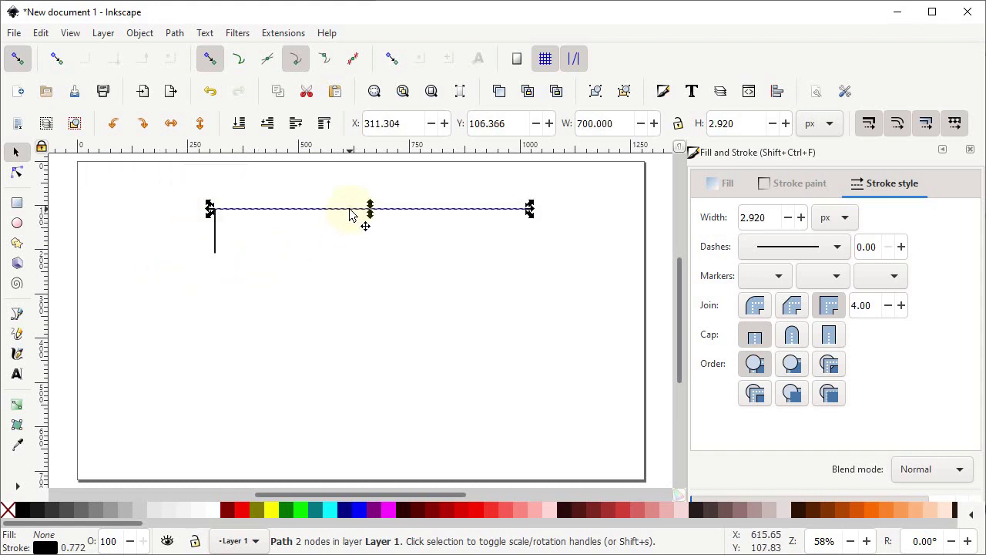
right_click(320, 213)
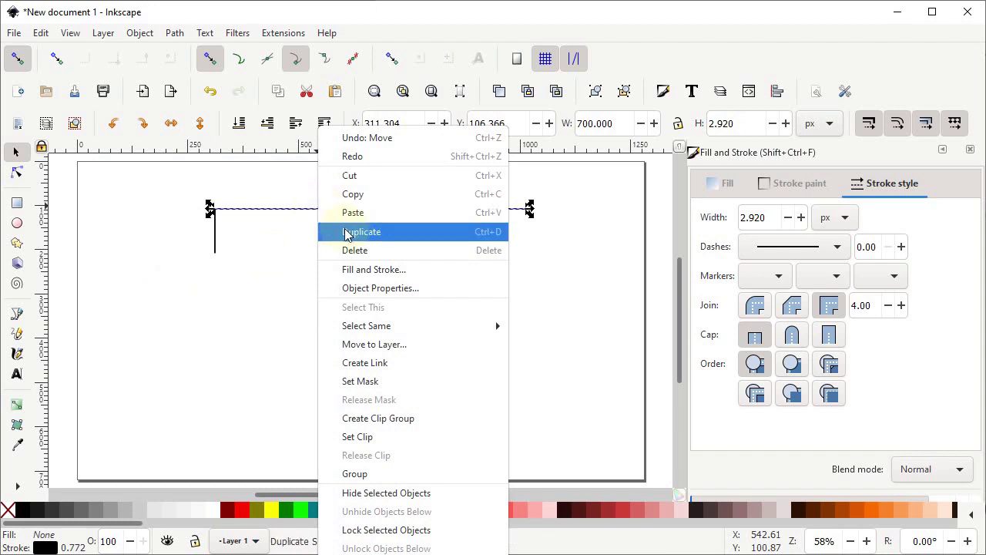
click(348, 231)
drag(260, 216, 261, 262)
click(241, 298)
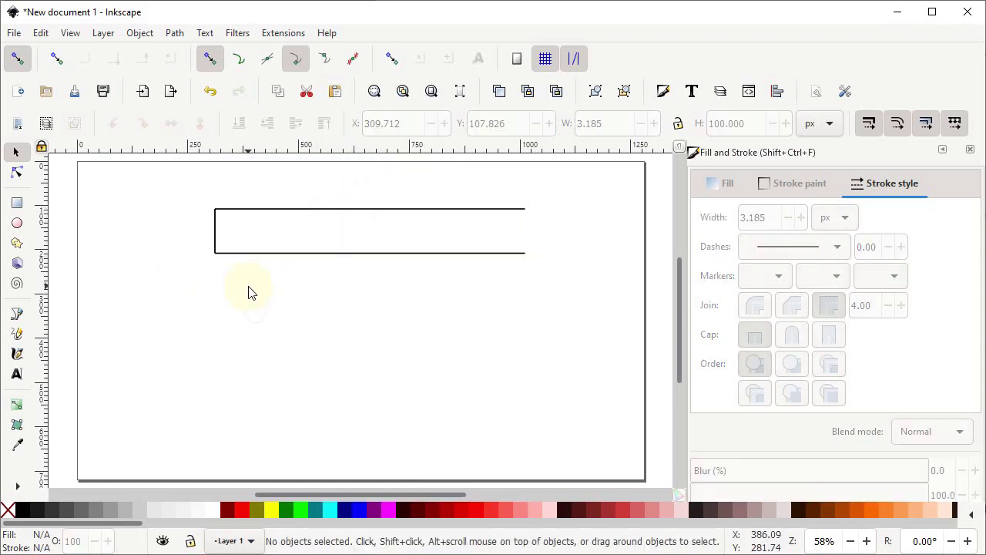
Step: Duplicate the vertical line, move the copy to the empty area left of the drawing and set its height to 75 px
click(216, 240)
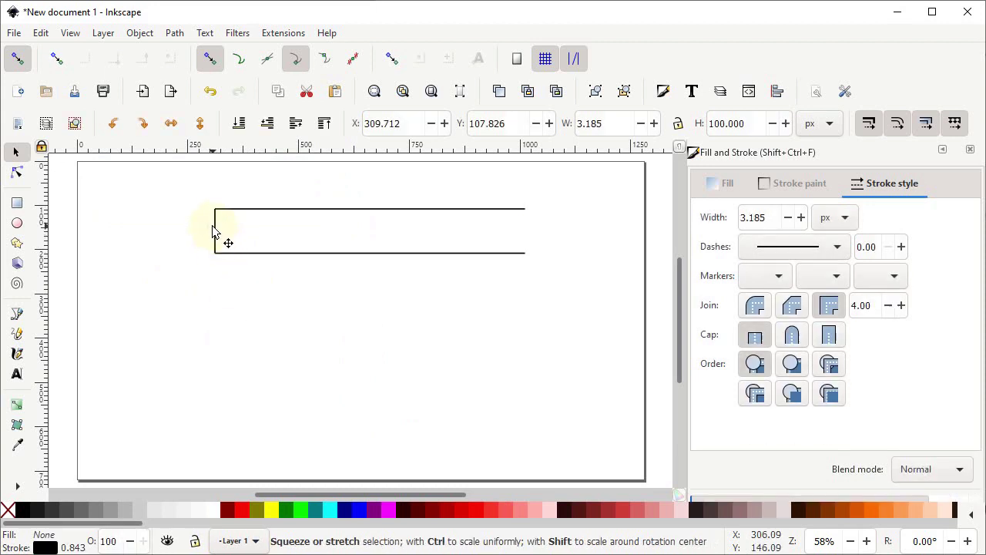
right_click(216, 221)
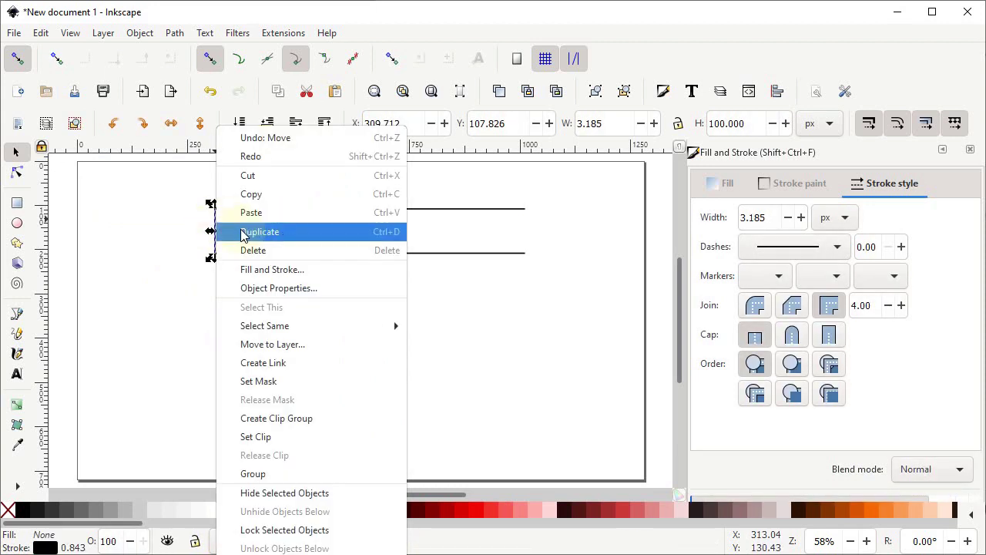
click(242, 235)
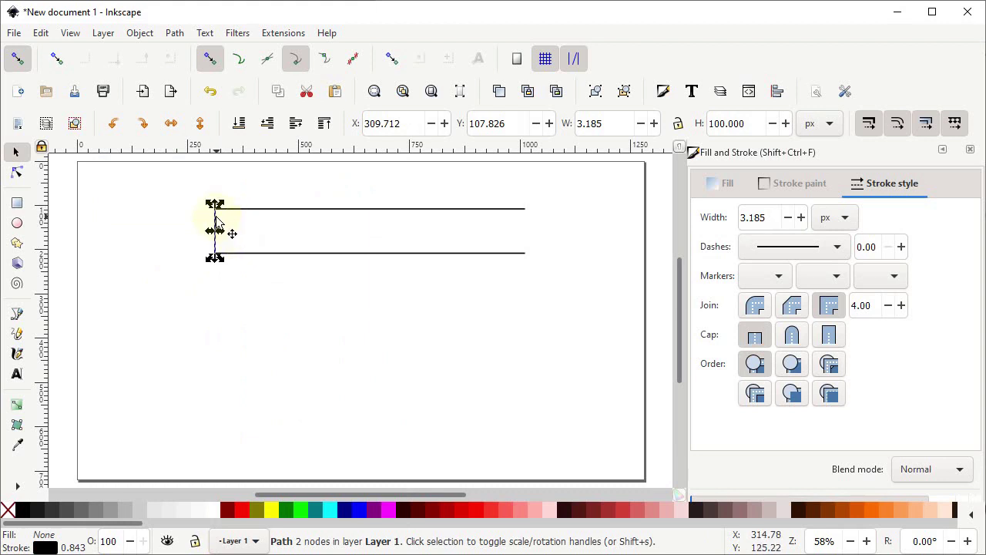
drag(222, 225, 139, 276)
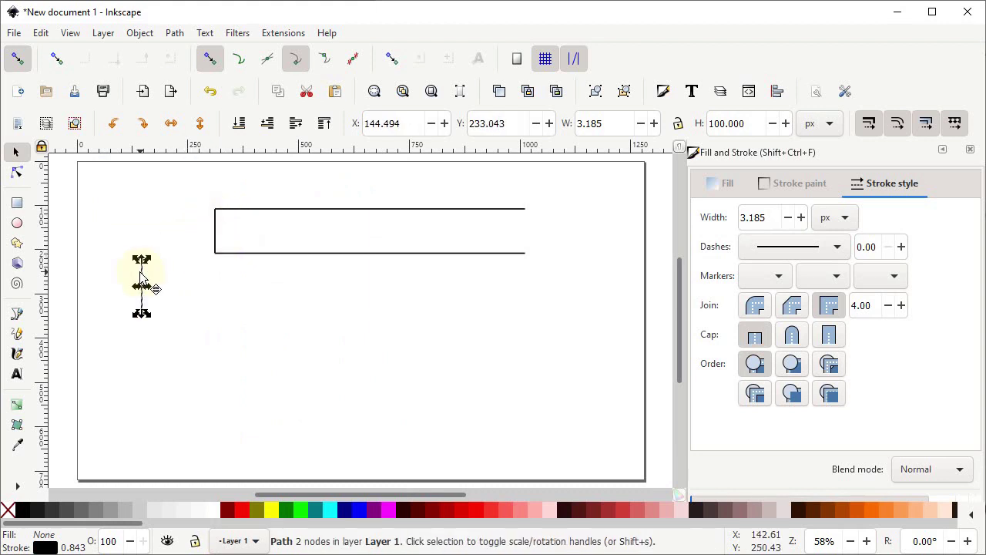
double_click(733, 123)
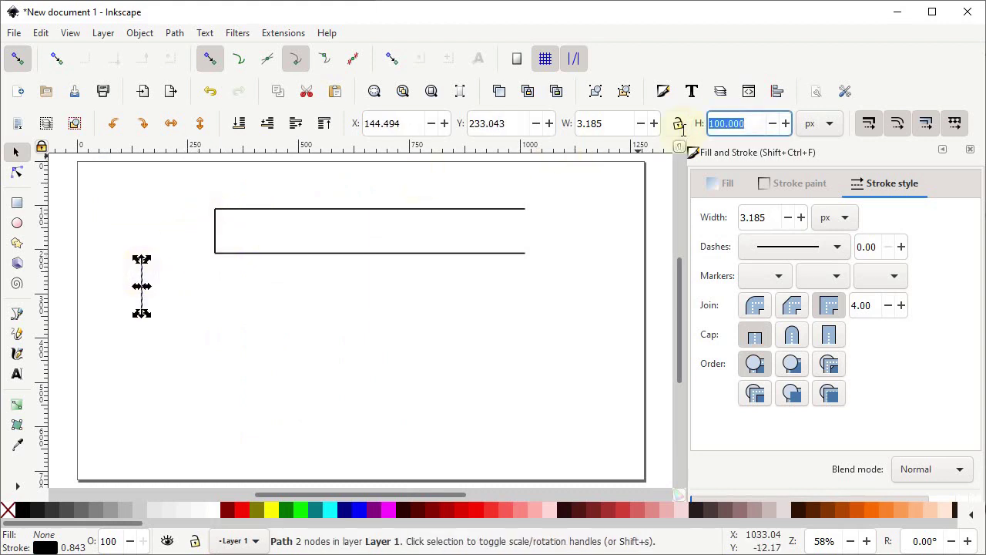
text(75)
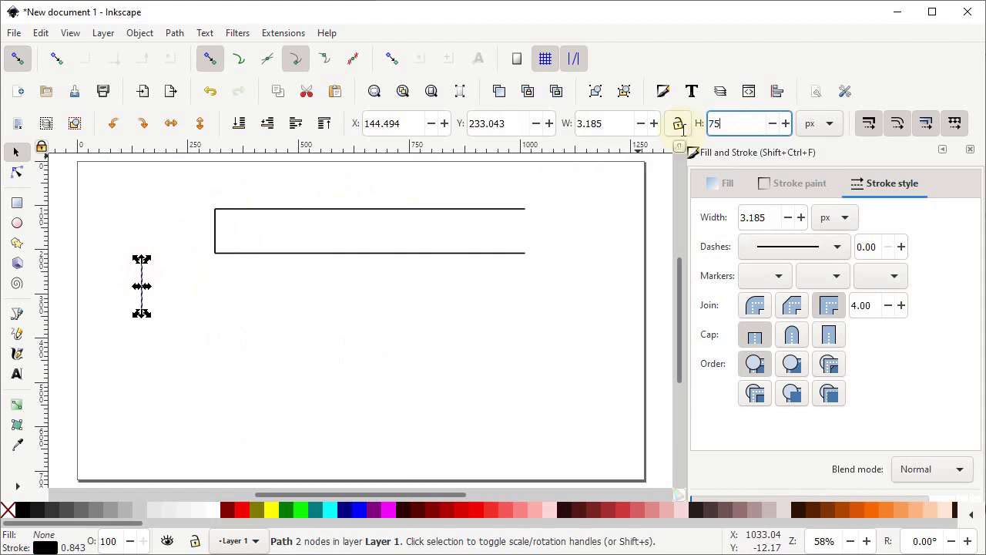
key(Return)
click(172, 293)
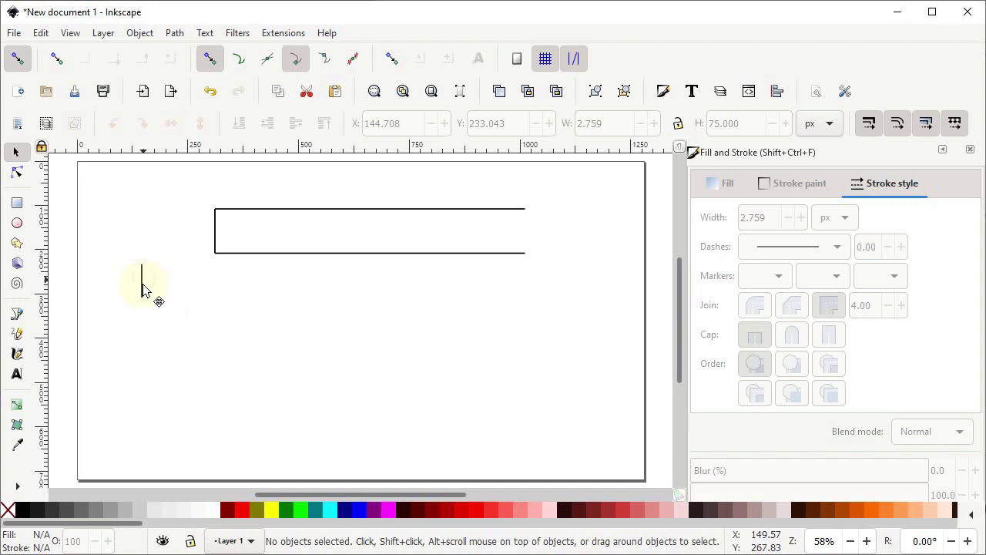
Step: Snap the 75 px vertical line below the second horizontal line's left end and place a duplicate of that horizontal line at its lower end
drag(143, 289, 215, 278)
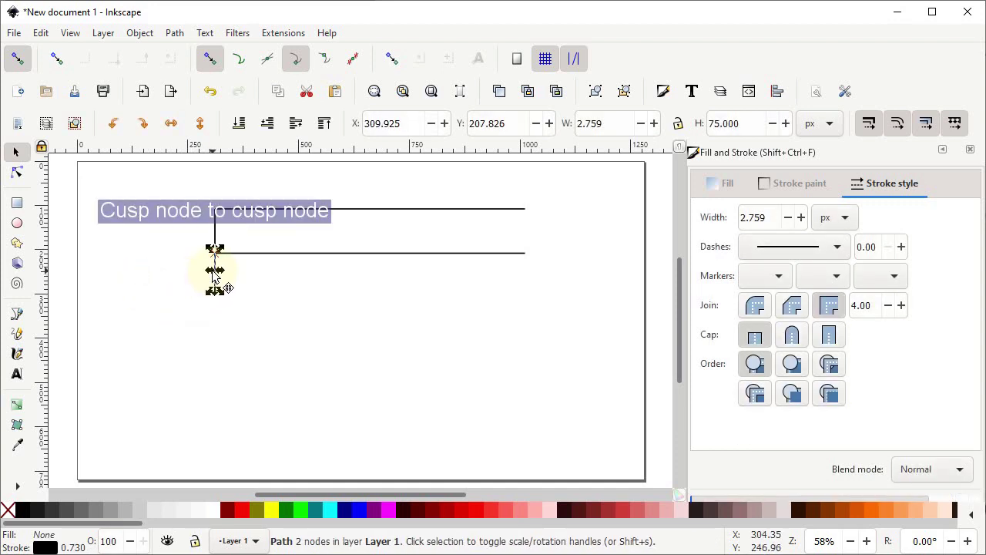
click(302, 254)
right_click(303, 256)
click(347, 229)
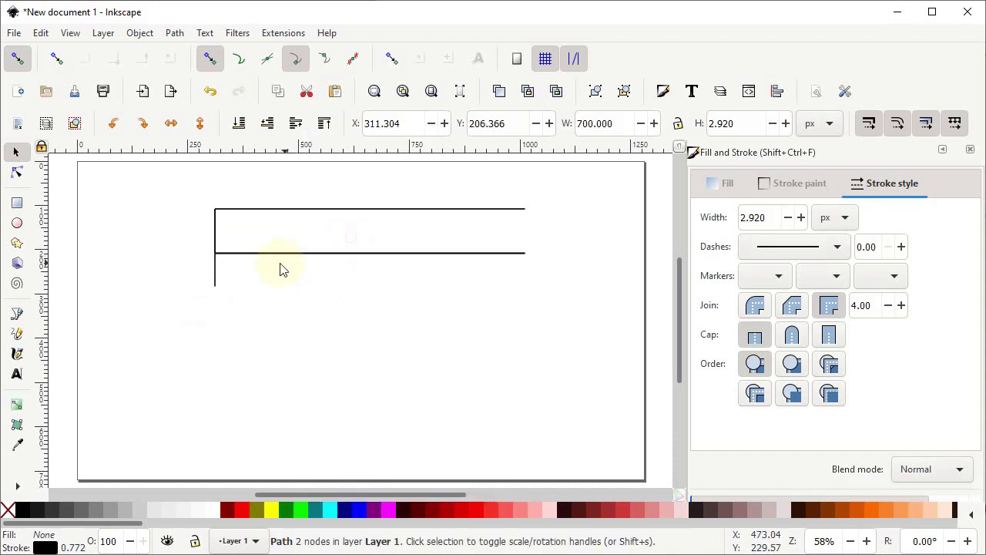
drag(264, 258, 260, 295)
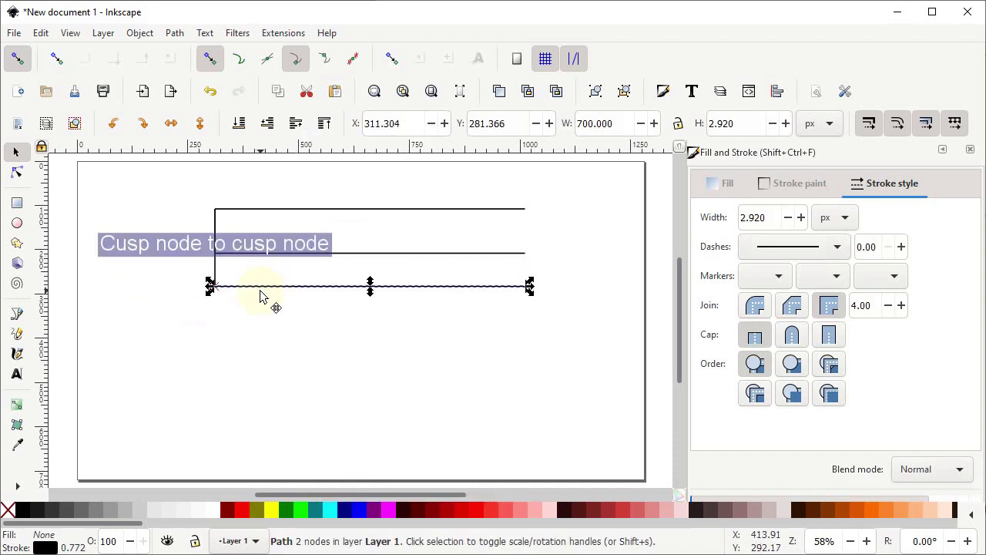
Step: Move the 100 px vertical line below the third horizontal line's left end and snap a duplicate of that horizontal line to its lower end
drag(216, 231, 220, 319)
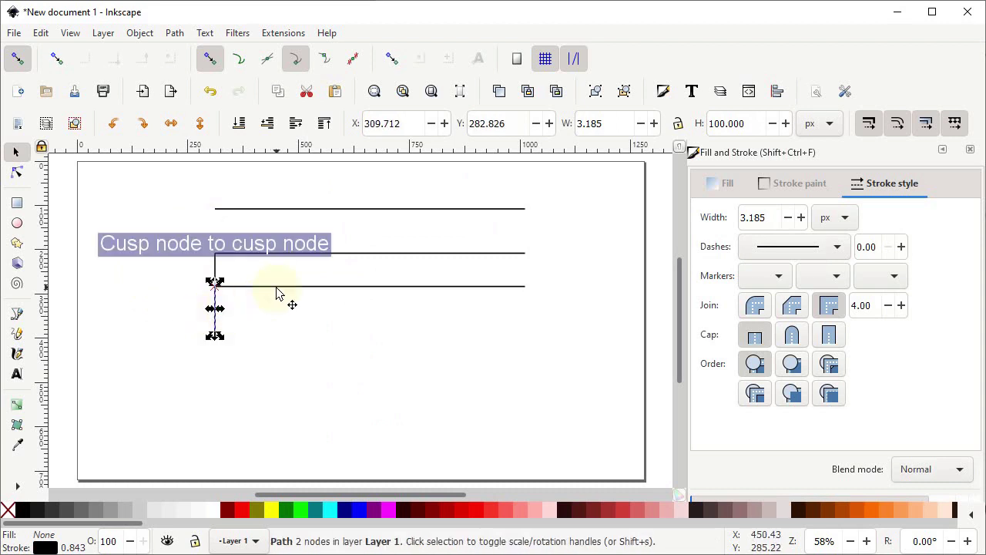
click(276, 286)
right_click(276, 286)
click(322, 231)
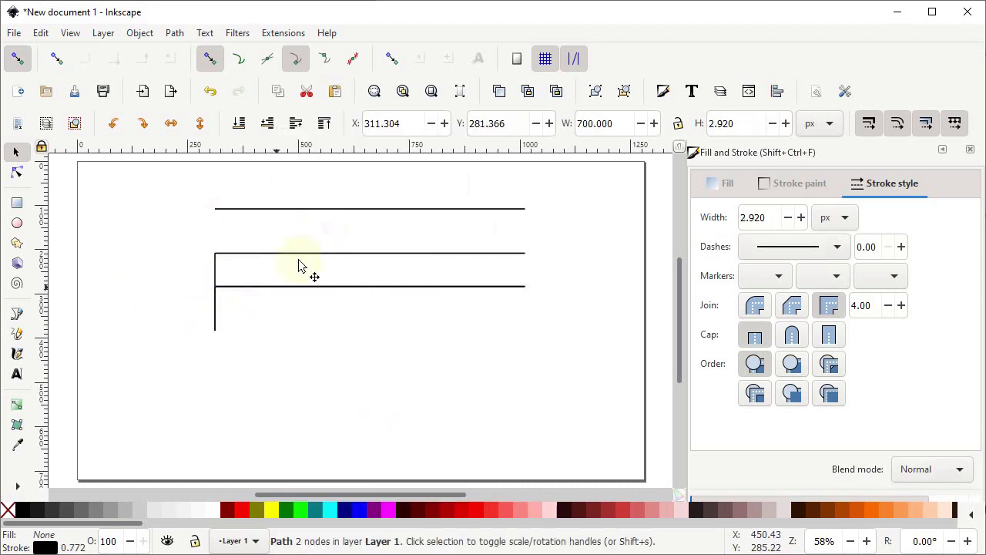
drag(249, 286, 237, 348)
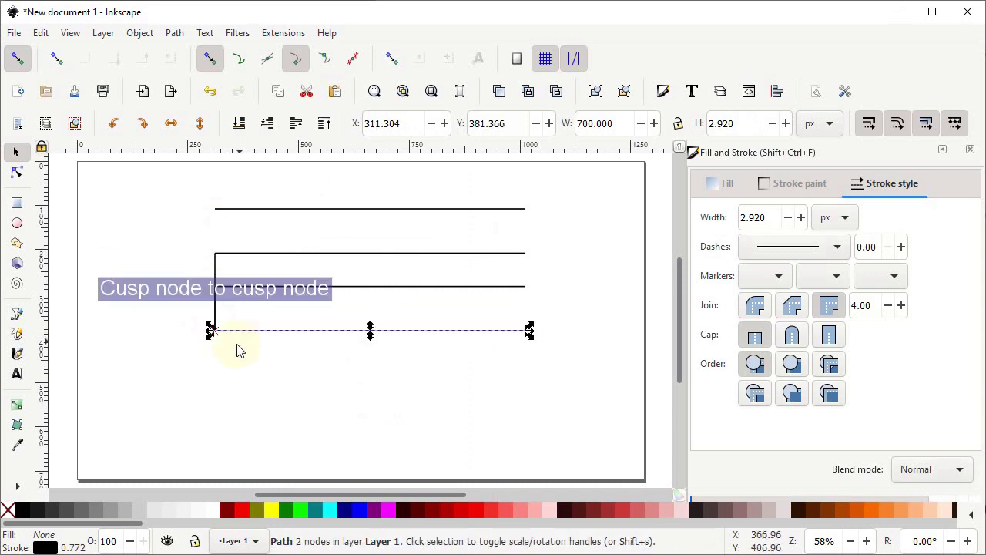
click(237, 348)
Step: Move the 75 px vertical line below the fourth horizontal line's left end and snap a duplicate of that horizontal line to its lower end
click(215, 266)
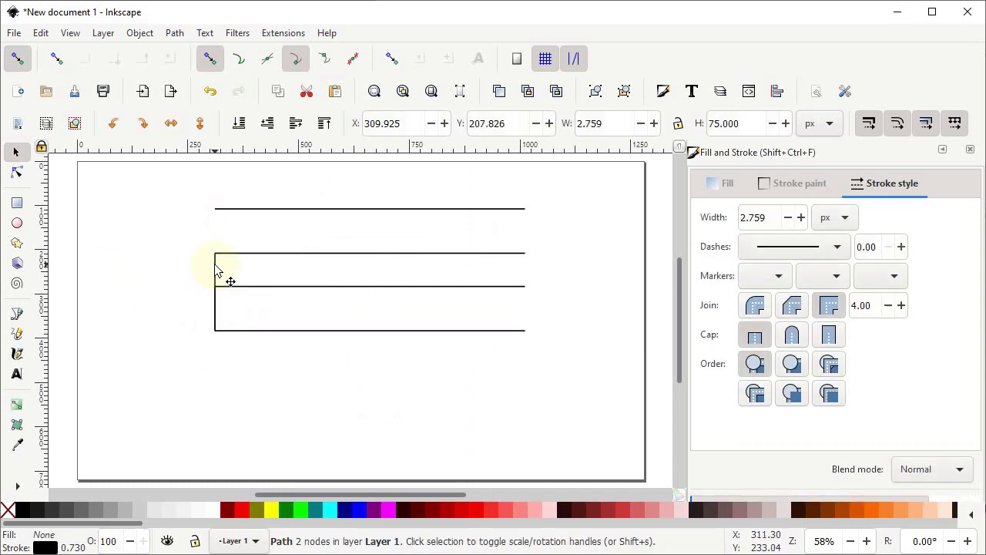
drag(216, 266, 214, 333)
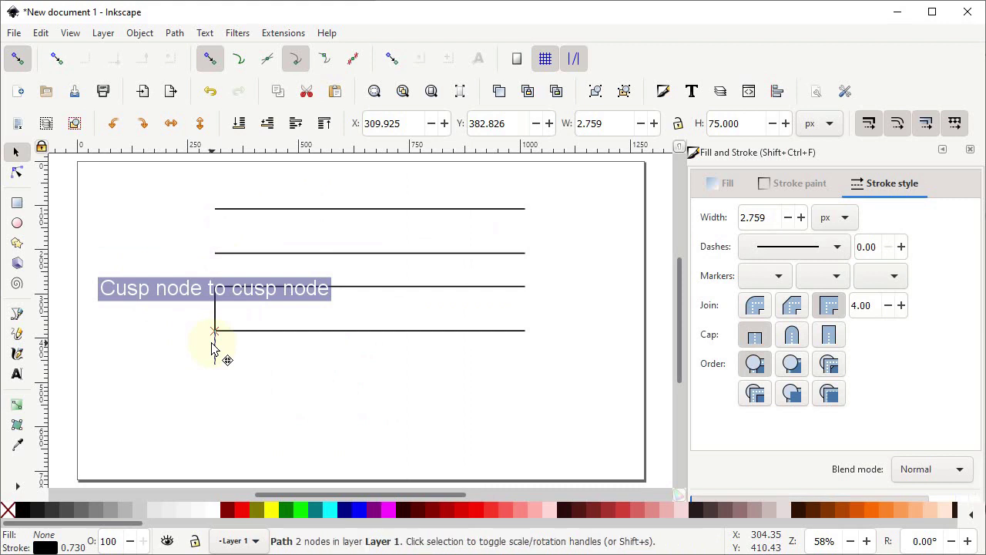
click(299, 330)
right_click(298, 331)
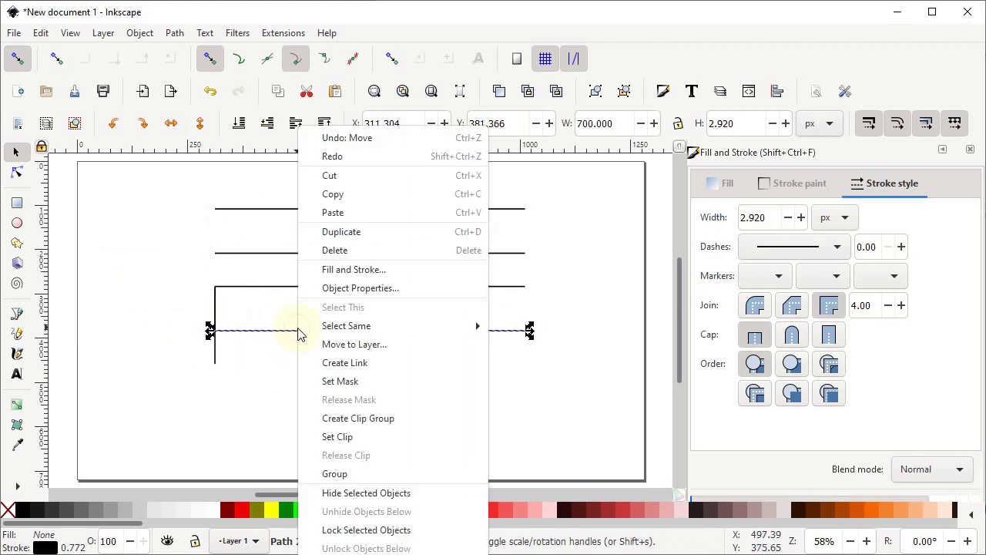
click(336, 232)
drag(249, 334, 251, 377)
click(269, 390)
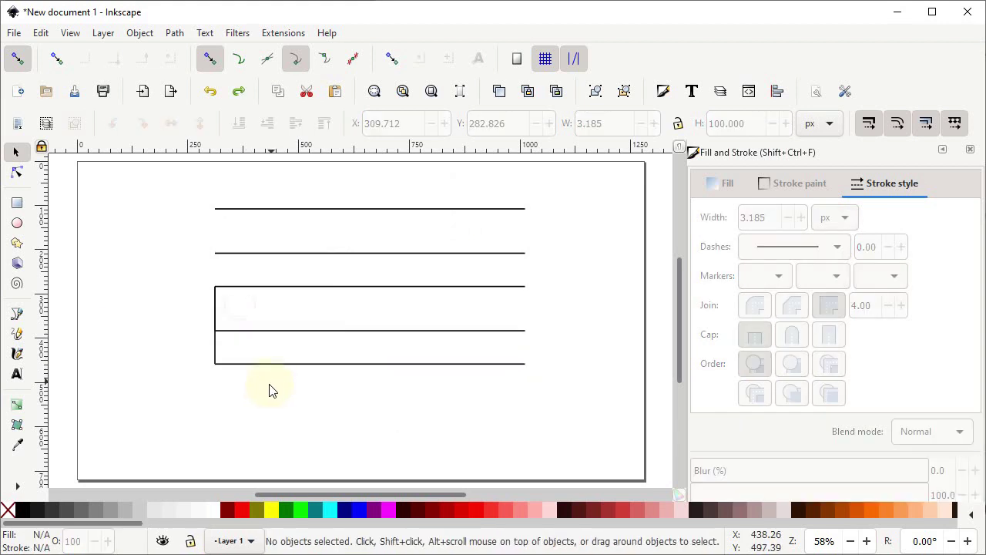
Step: Move the 100 px vertical line below the fifth horizontal line's left end and snap a duplicate of that horizontal line to its lower end
click(217, 308)
drag(214, 308, 205, 378)
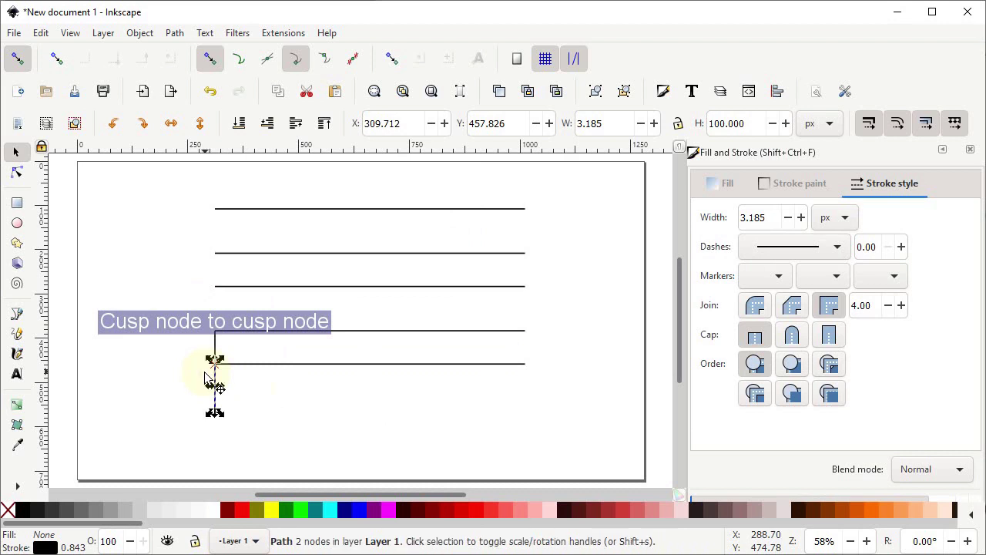
click(268, 365)
right_click(268, 369)
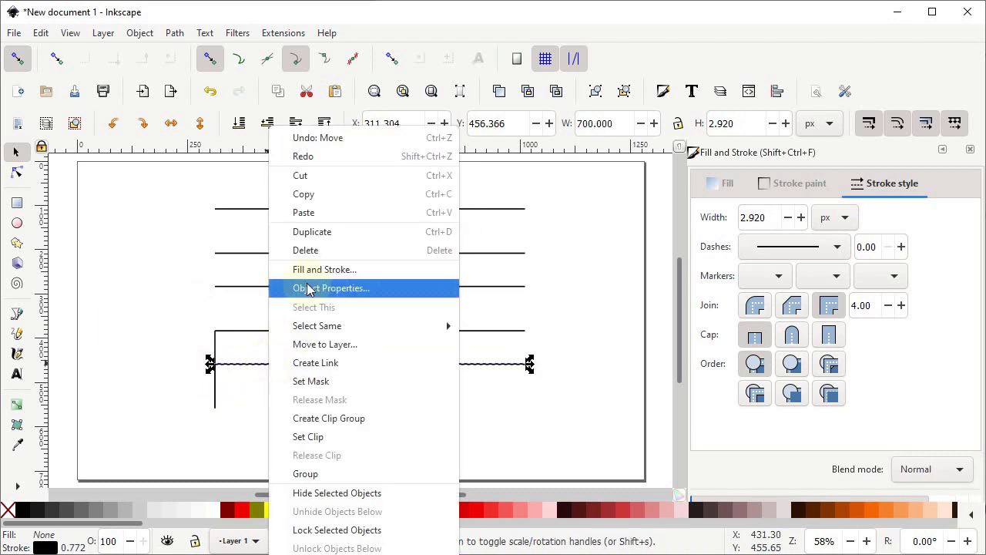
click(309, 230)
drag(237, 368, 236, 409)
click(154, 455)
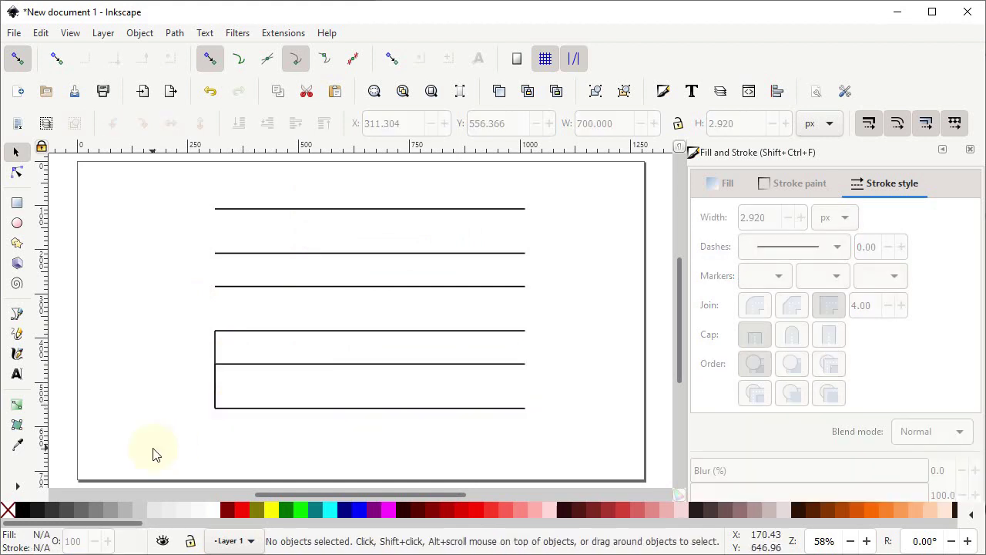
Step: Delete the two vertical spacing lines at the left ends of the horizontal lines
drag(152, 455, 236, 316)
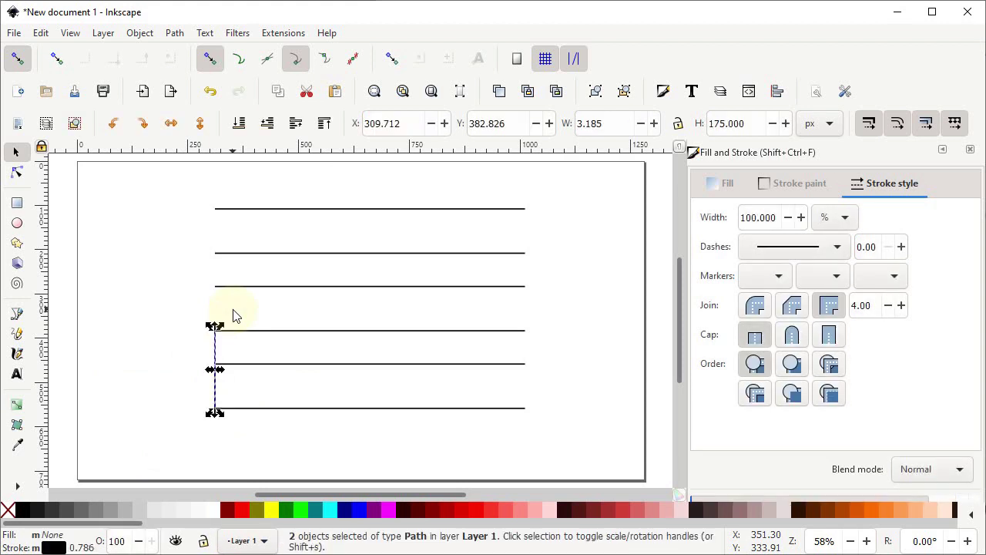
key(Delete)
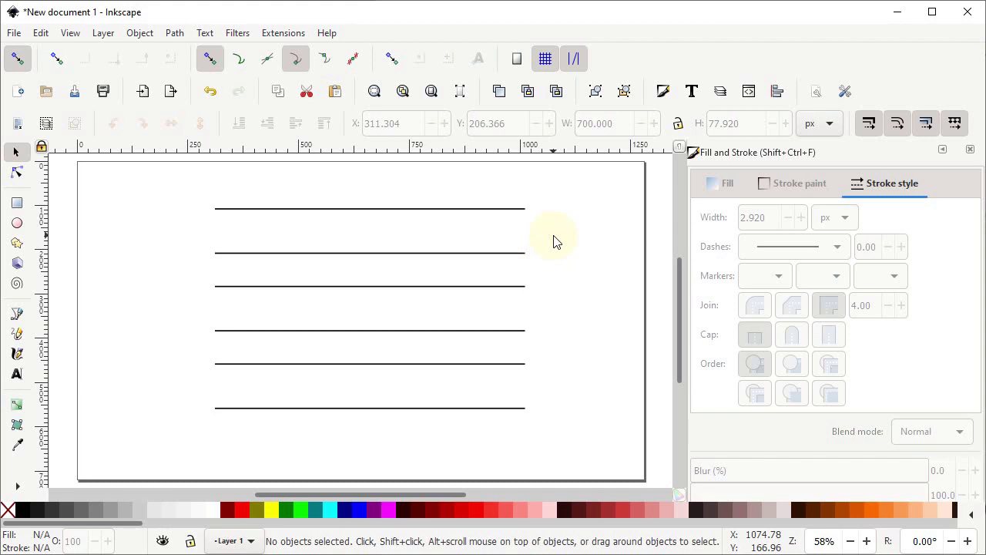
Step: Duplicate the second and third horizontal lines together and combine the duplicates into one path
mouse_move(554, 235)
mouse_down()
mouse_move(411, 288)
mouse_move(205, 298)
mouse_up()
right_click(295, 258)
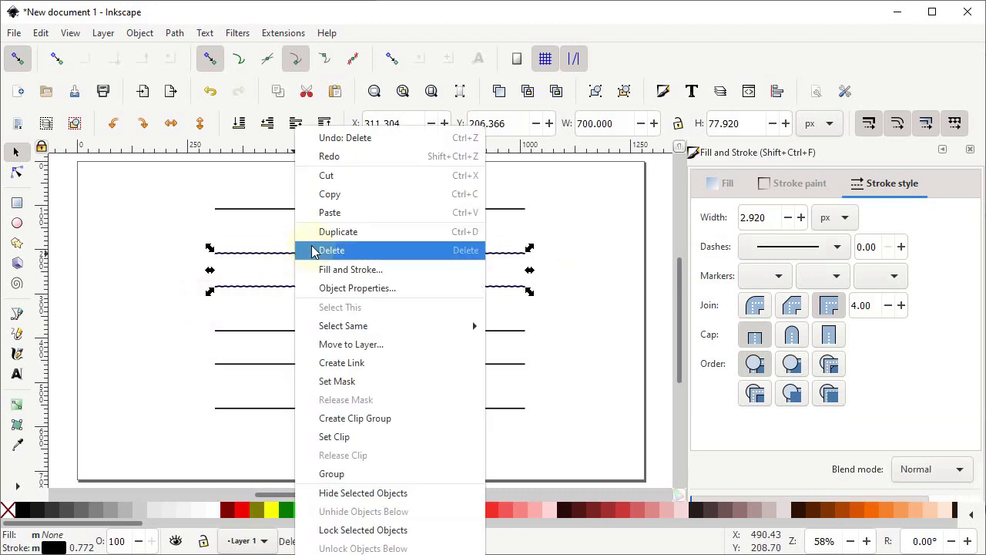
click(320, 230)
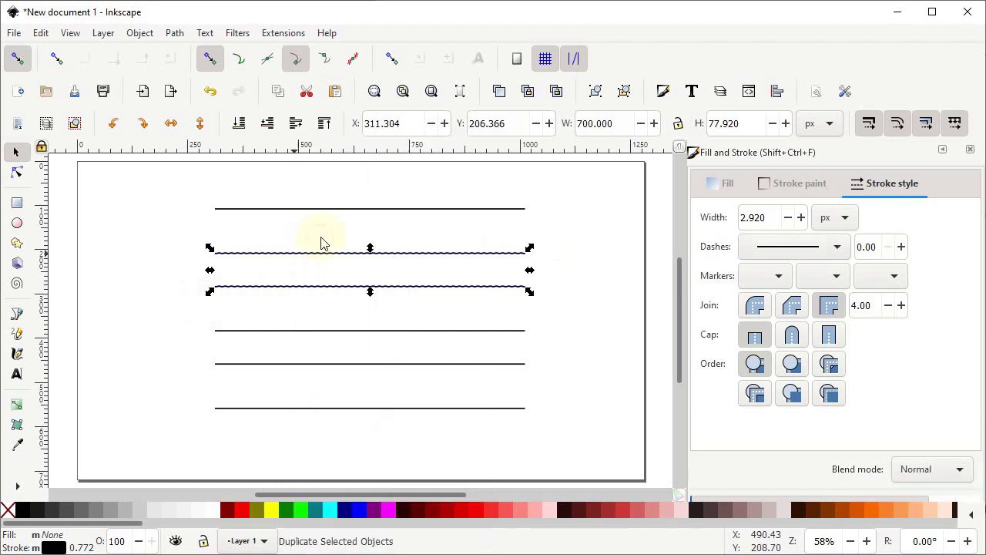
click(176, 34)
click(213, 219)
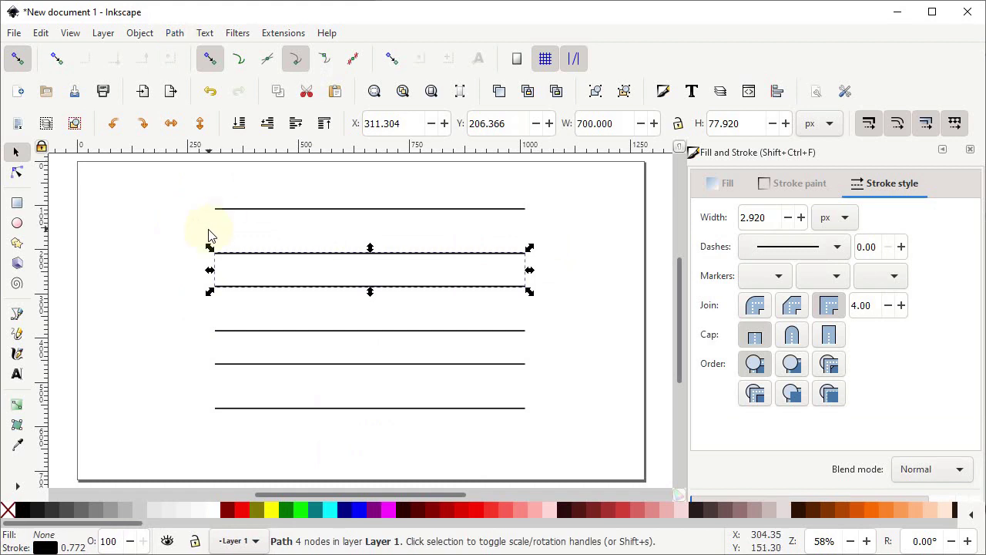
Step: Rotate the combined pair of lines 55° counterclockwise with the Transform settings
click(150, 36)
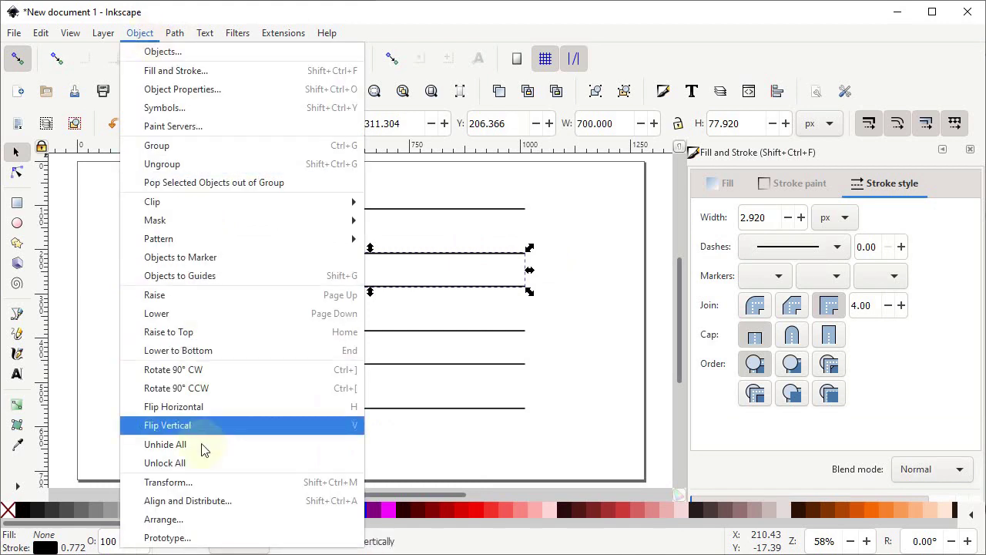
click(194, 482)
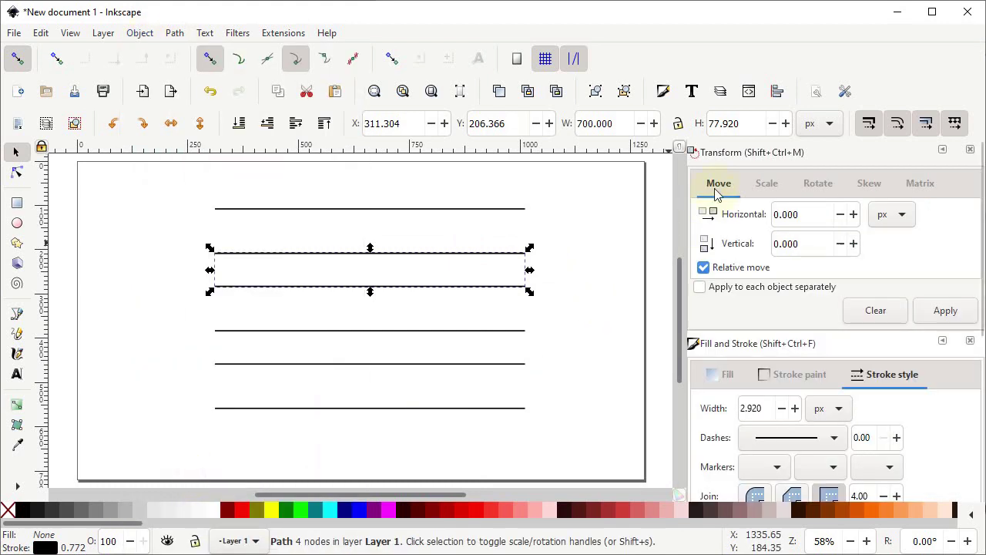
click(819, 184)
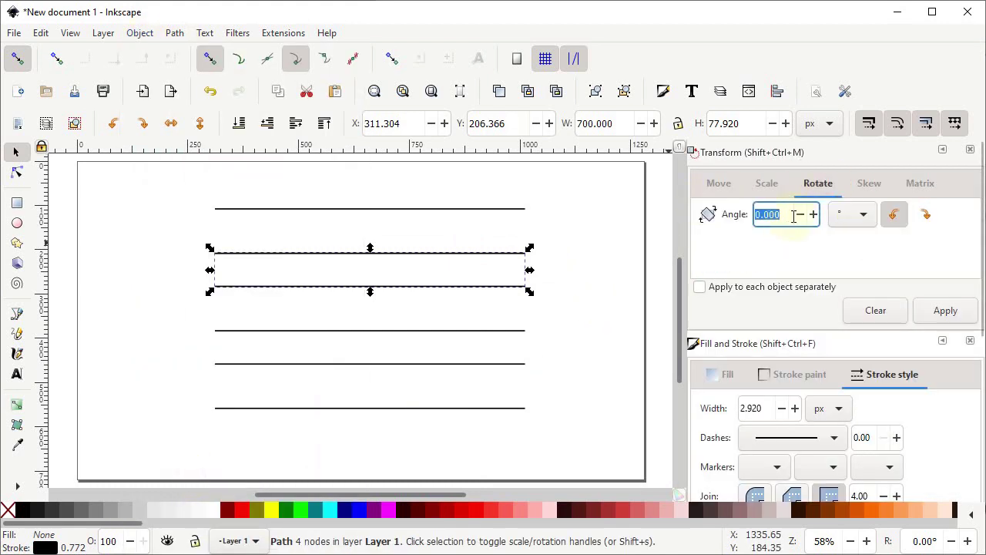
text(55)
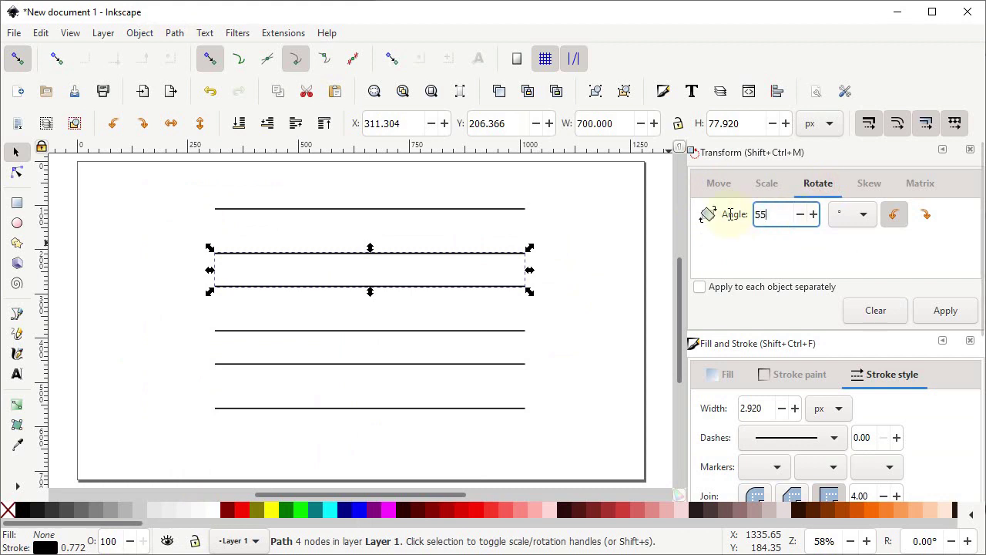
click(895, 218)
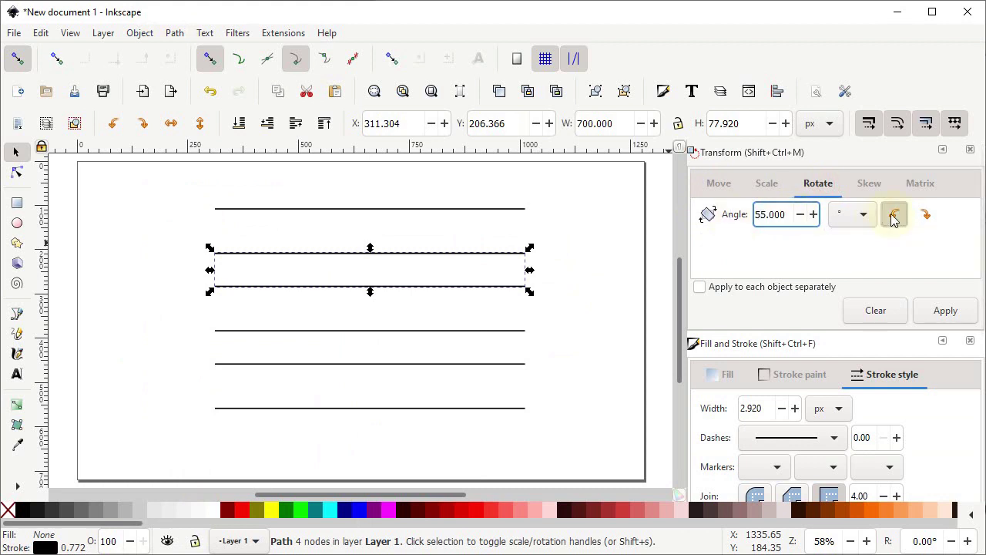
click(944, 310)
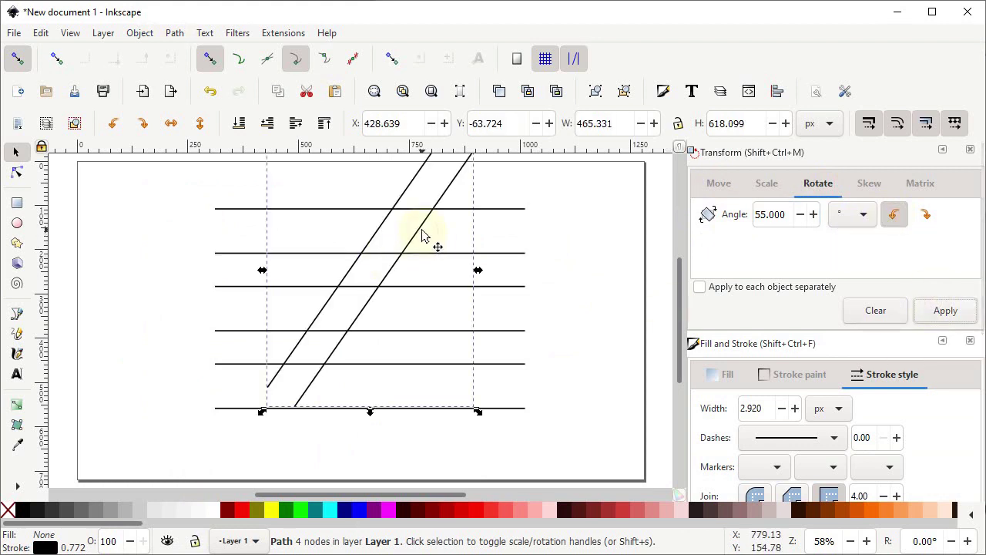
Step: Enable snapping to paths and move the slanted pair so its right line's upper end snaps onto the first horizontal line
drag(422, 239, 408, 277)
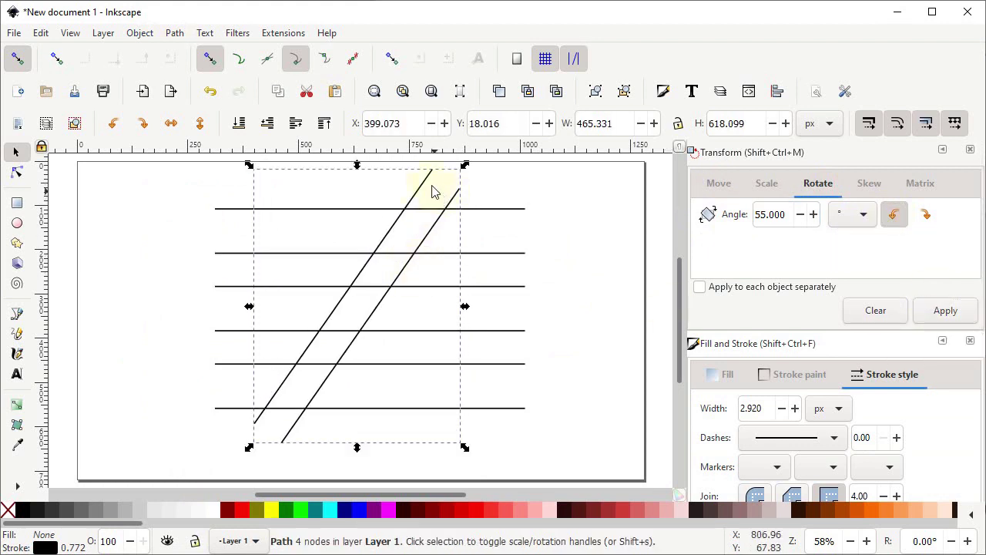
click(429, 183)
click(240, 70)
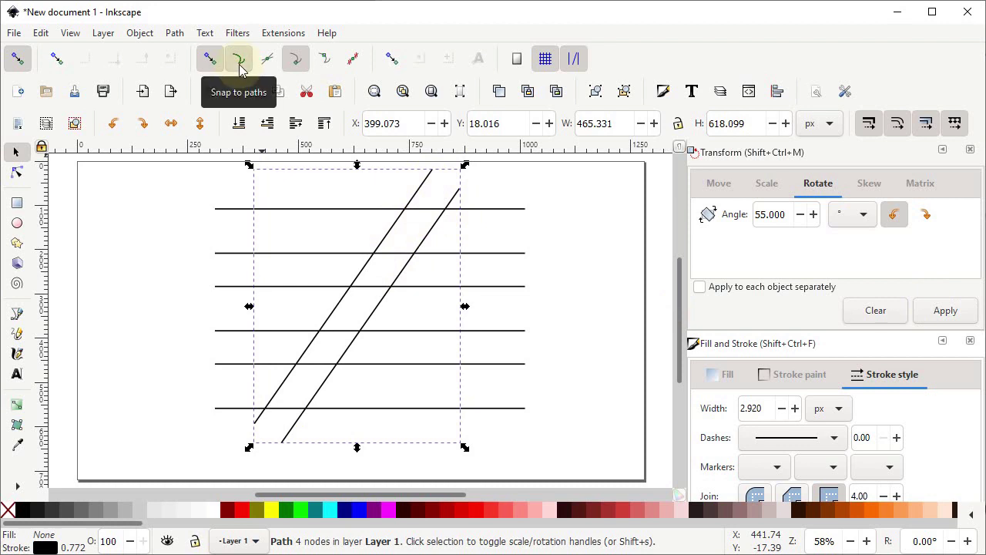
click(429, 193)
click(457, 223)
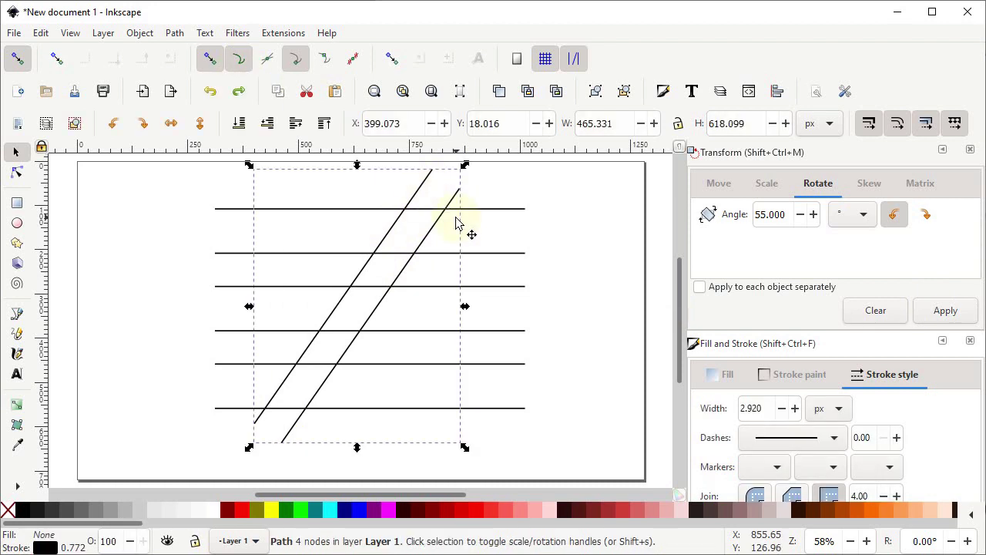
drag(457, 197, 429, 214)
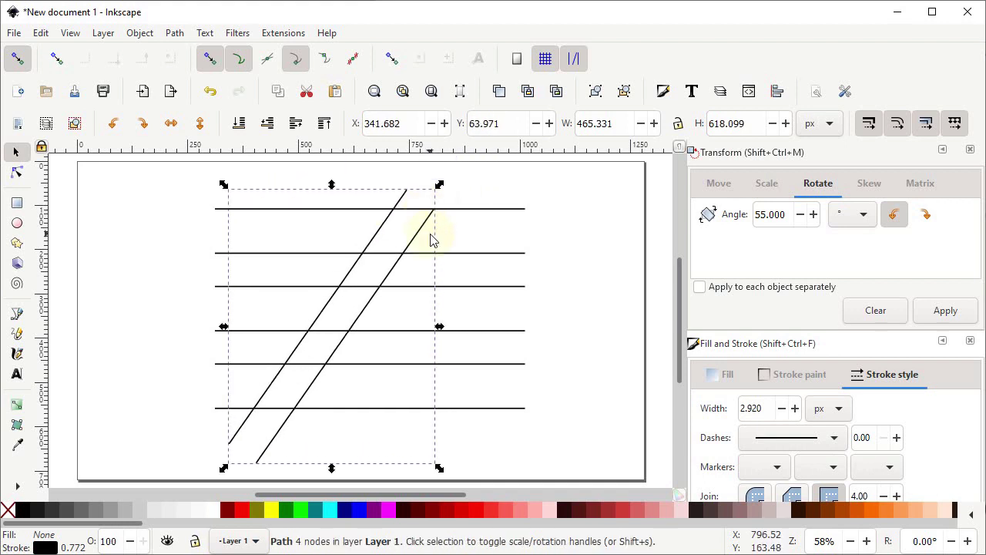
Step: Duplicate the slanted pair of lines and set the duplicate's stroke colour to red
right_click(425, 231)
click(473, 233)
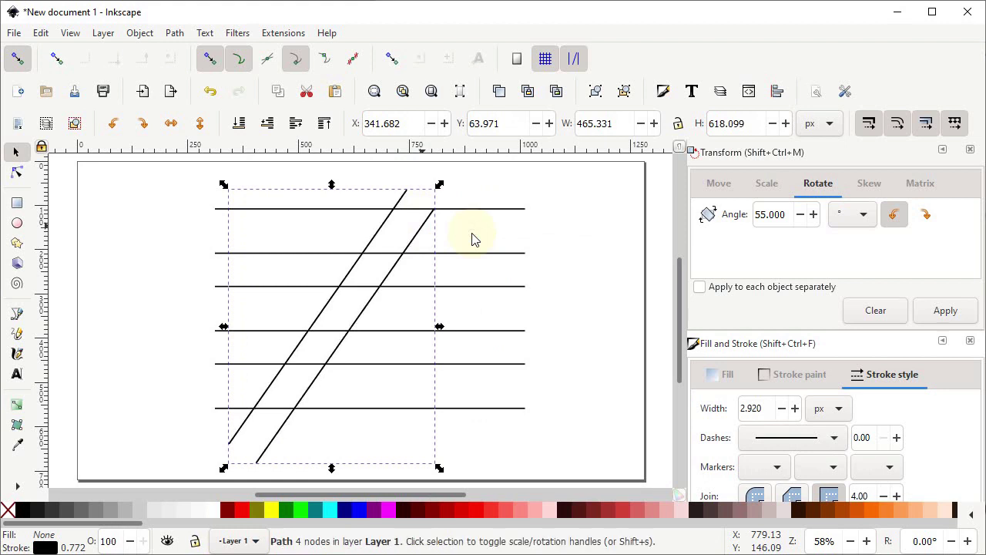
shift+click(473, 240)
key(shift)
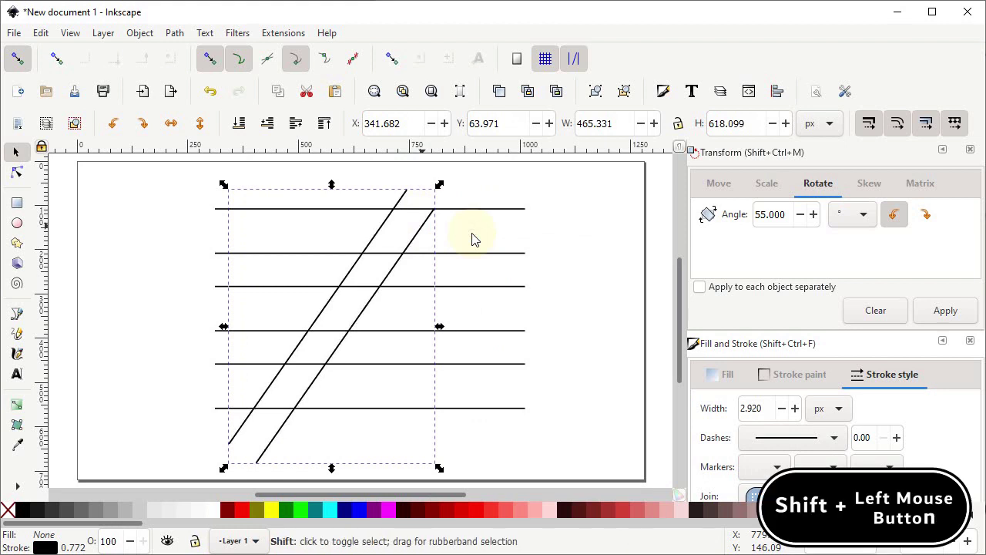
shift+click(481, 514)
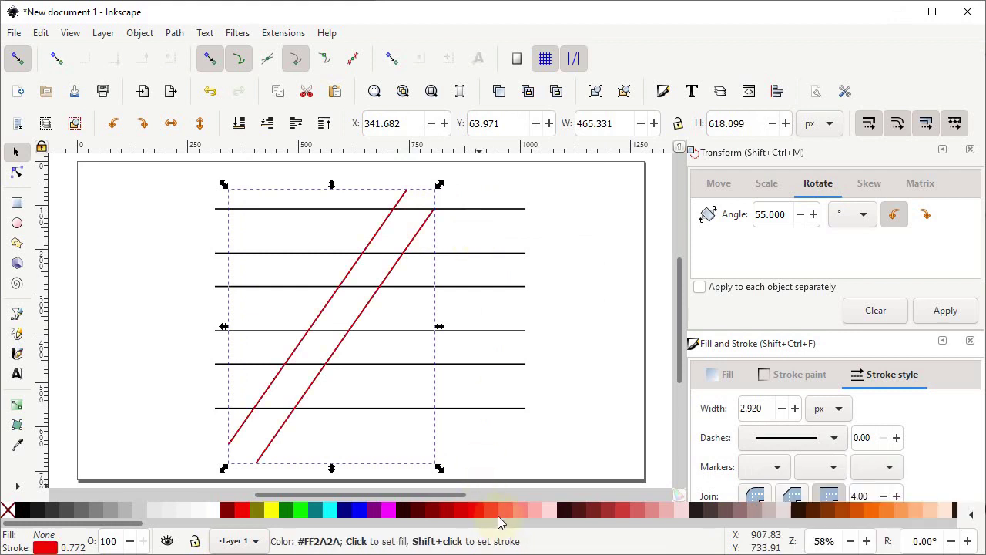
Step: Enable snapping to path intersections and shorten the red lines by their end nodes to span only between the first and sixth horizontal lines
click(17, 173)
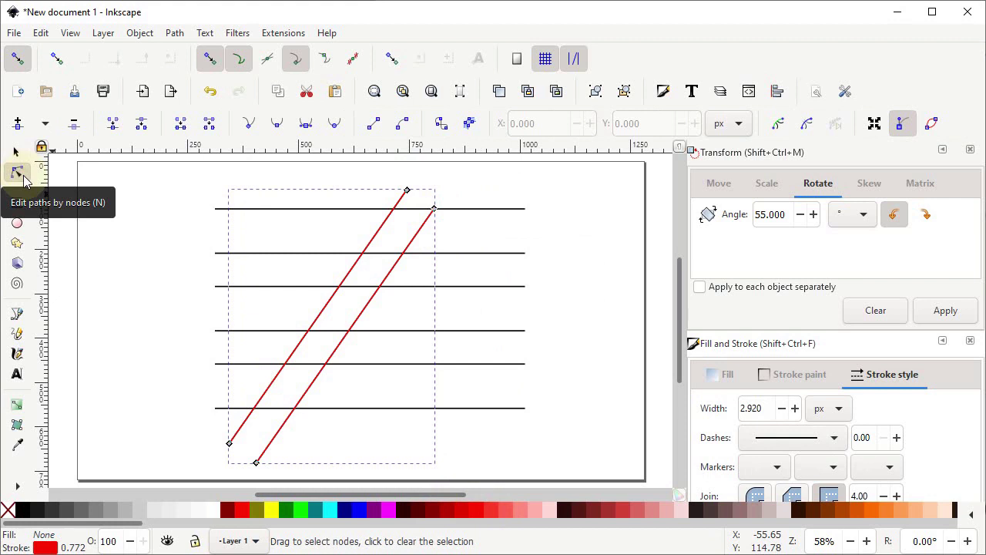
click(403, 192)
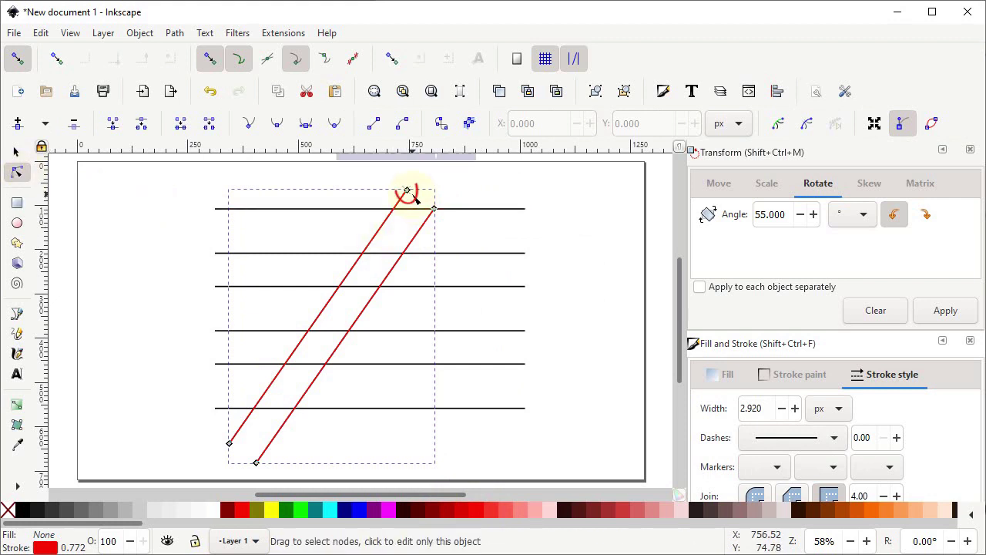
click(393, 208)
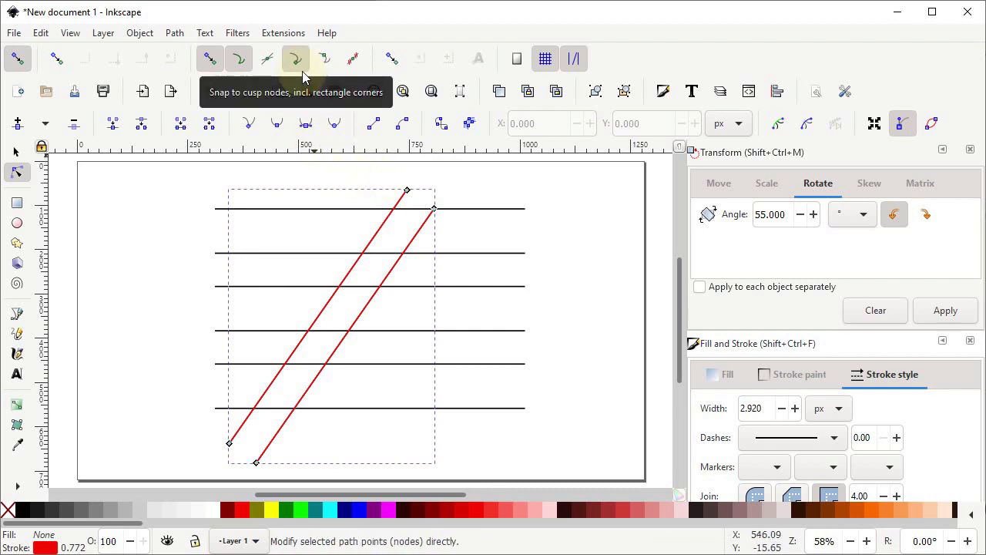
click(268, 68)
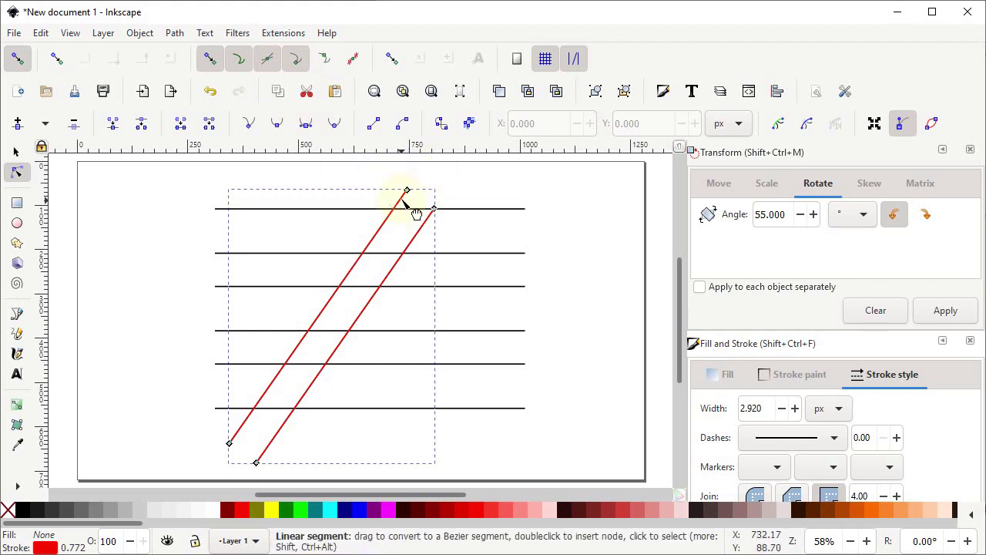
drag(407, 190, 393, 209)
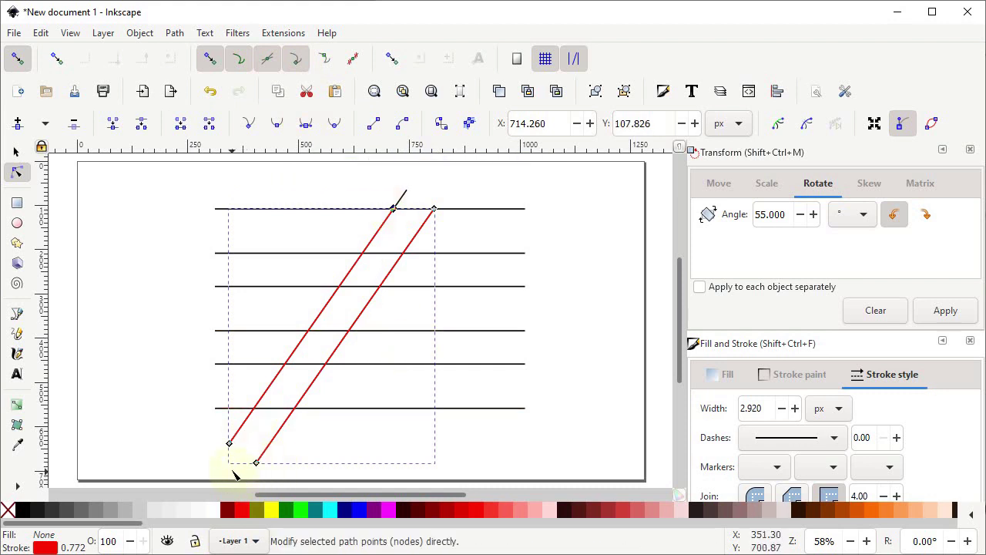
drag(230, 444, 253, 409)
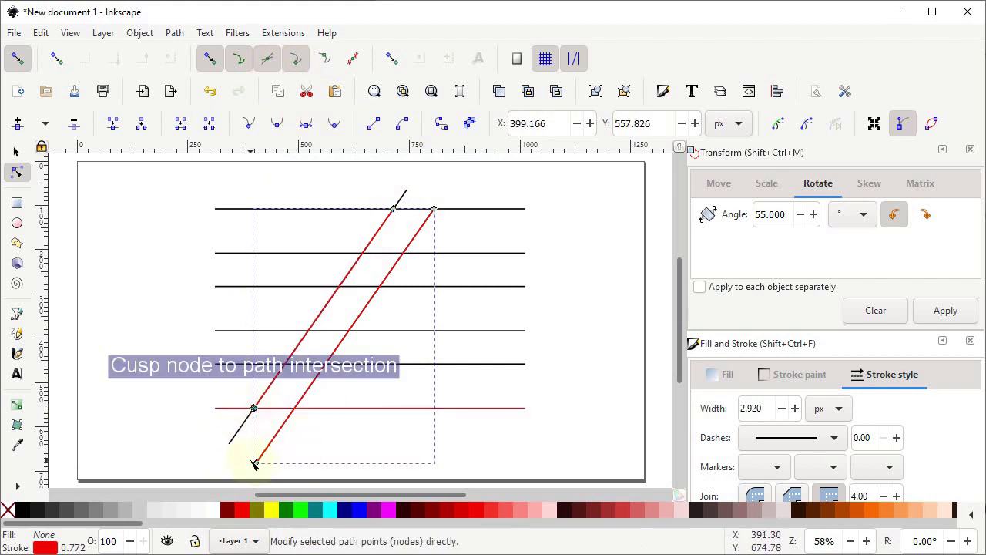
drag(257, 463, 296, 409)
key(Escape)
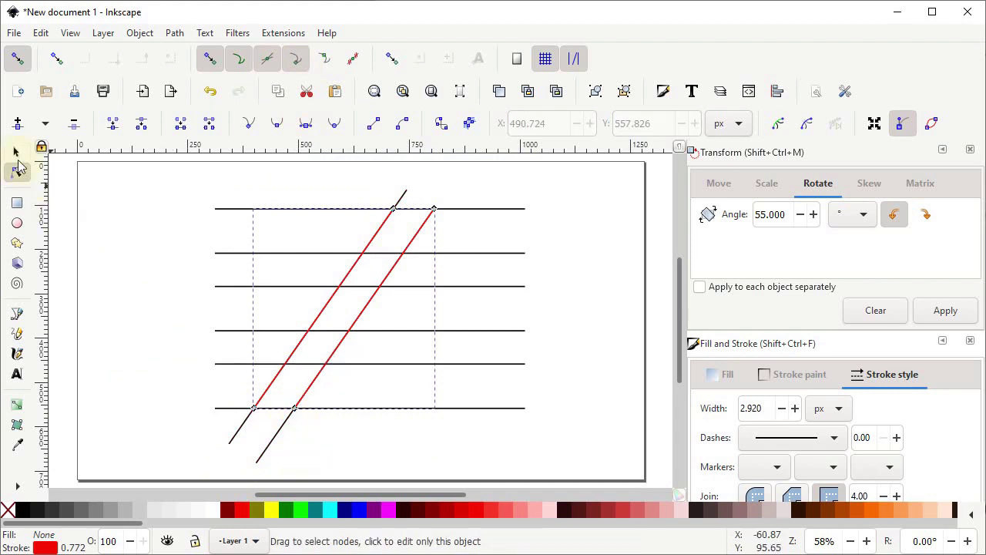
Step: Delete the black slanted pair lying beneath the shortened red lines
click(16, 153)
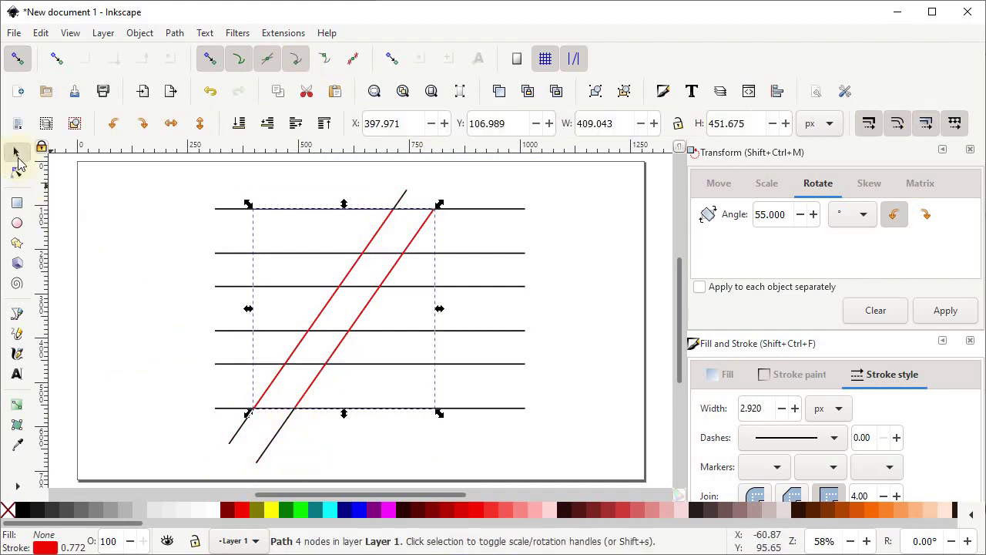
click(271, 446)
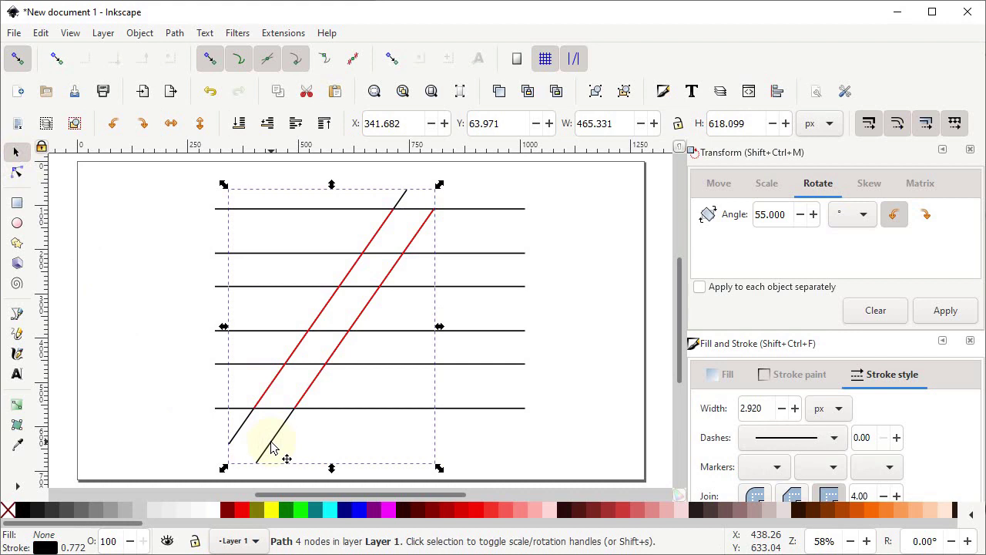
key(Delete)
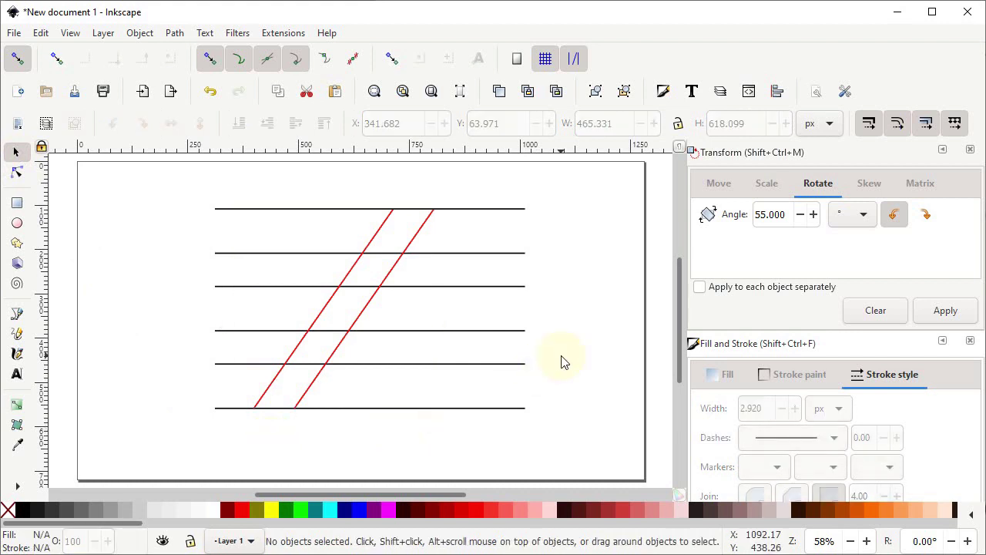
Step: Duplicate the fifth and sixth horizontal lines together and combine the duplicates into one path
drag(561, 356, 171, 424)
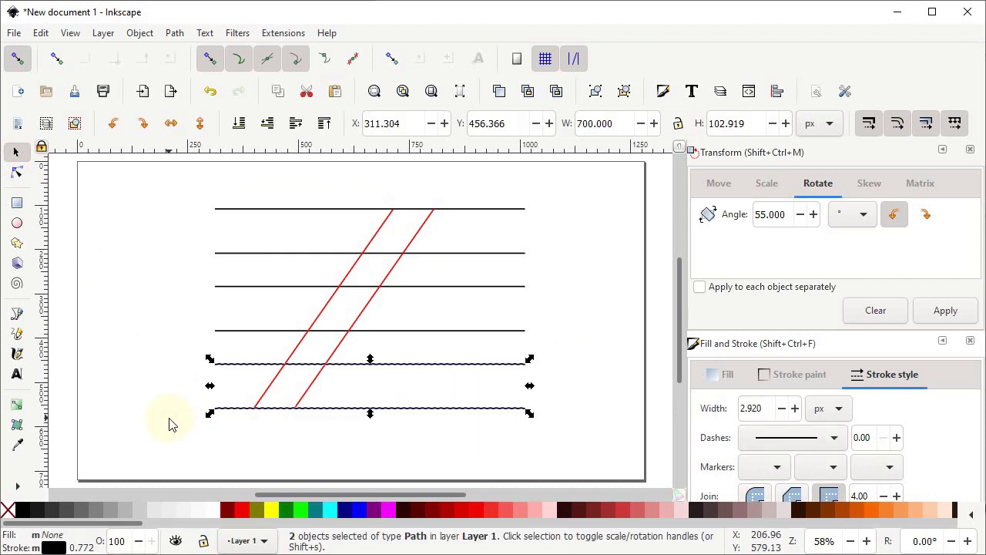
right_click(340, 414)
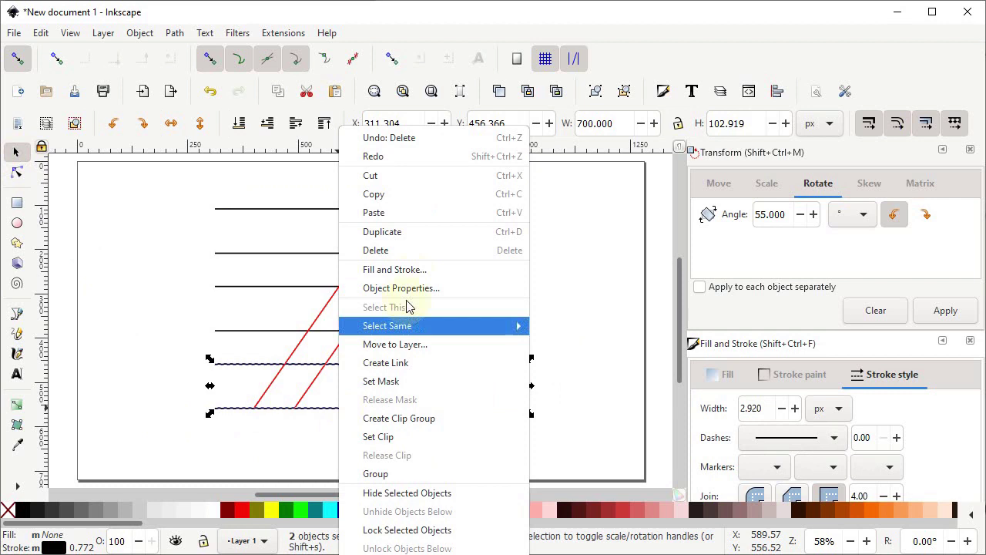
click(420, 239)
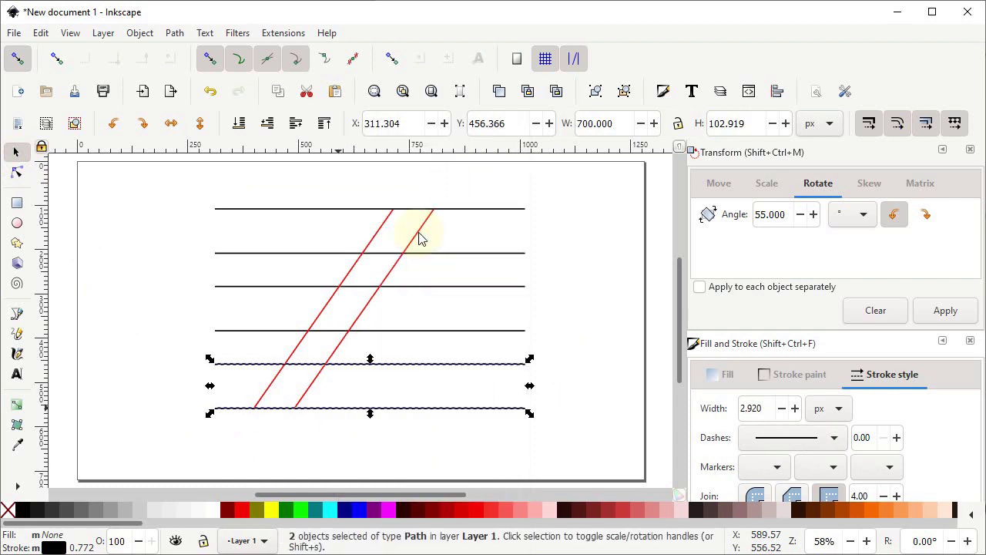
click(176, 34)
click(231, 219)
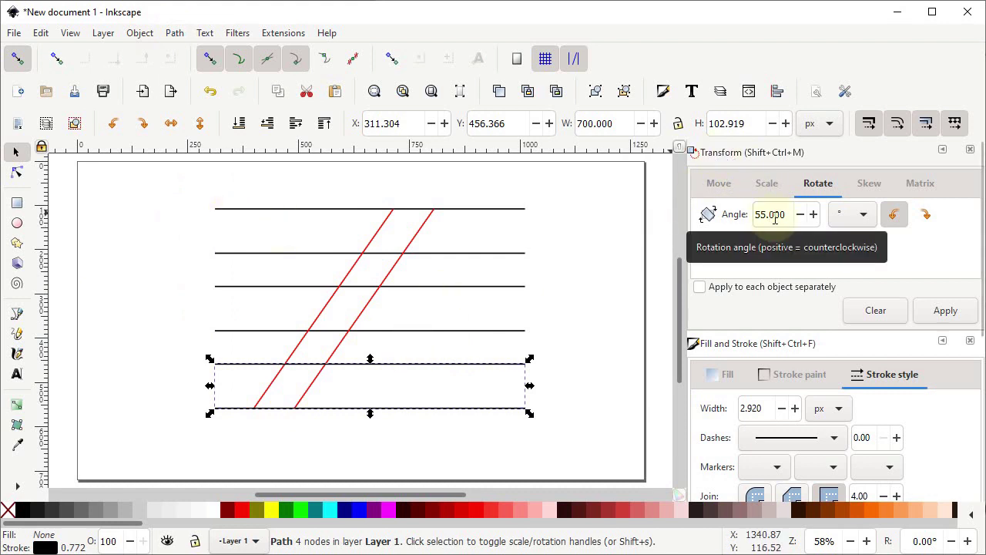
Step: Rotate the new combined pair 55° counterclockwise and snap its left line's lower end to the right red line's lower end
click(891, 222)
click(939, 311)
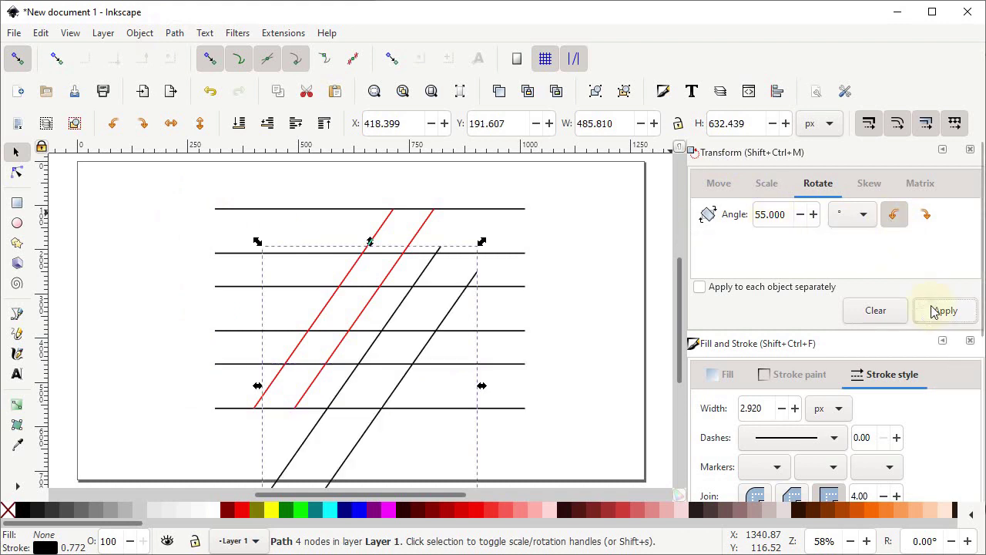
drag(296, 479, 377, 412)
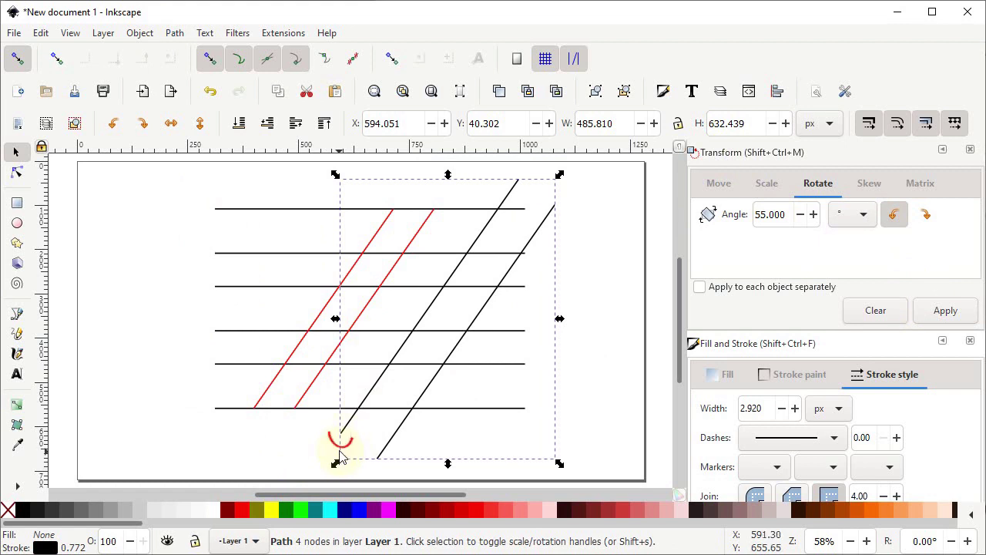
click(290, 423)
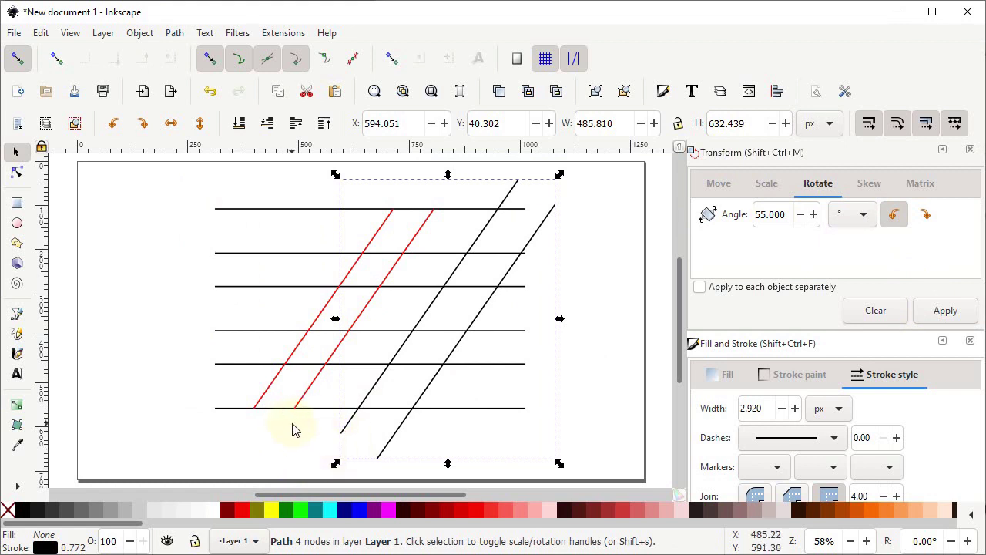
key(ctrl+z)
drag(347, 437, 296, 408)
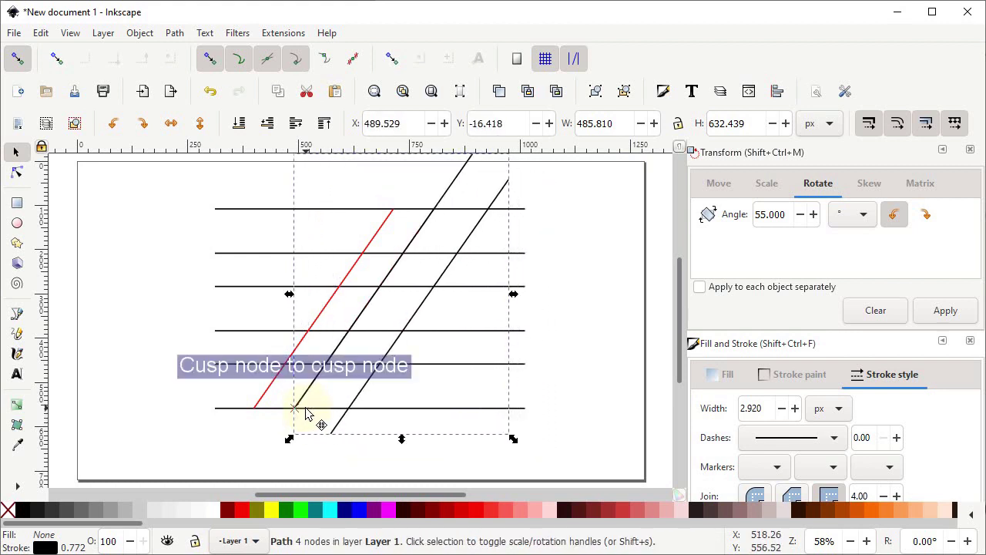
Step: Duplicate the black 55° slanted pair and give the duplicate a Blue (#0000FF) stroke
right_click(445, 193)
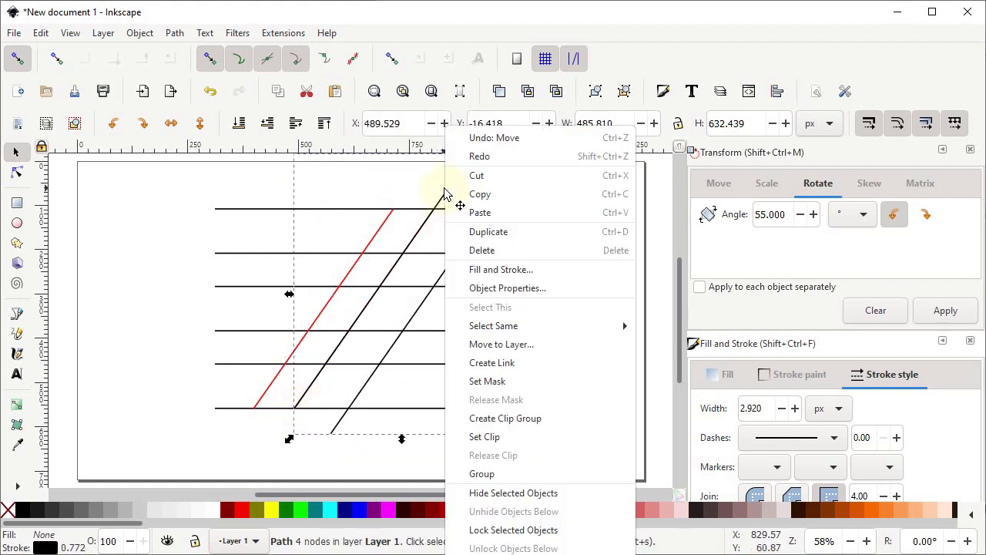
click(489, 236)
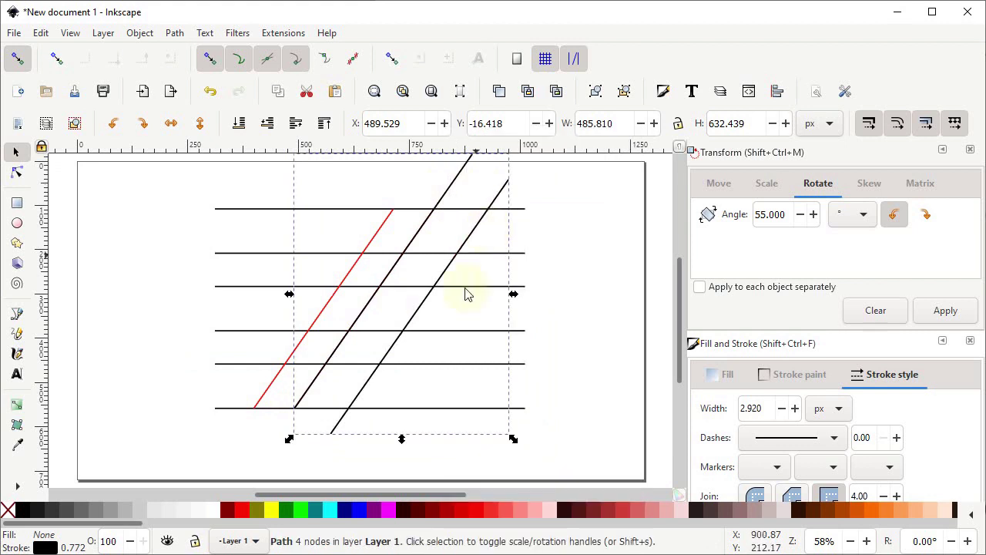
shift+click(366, 513)
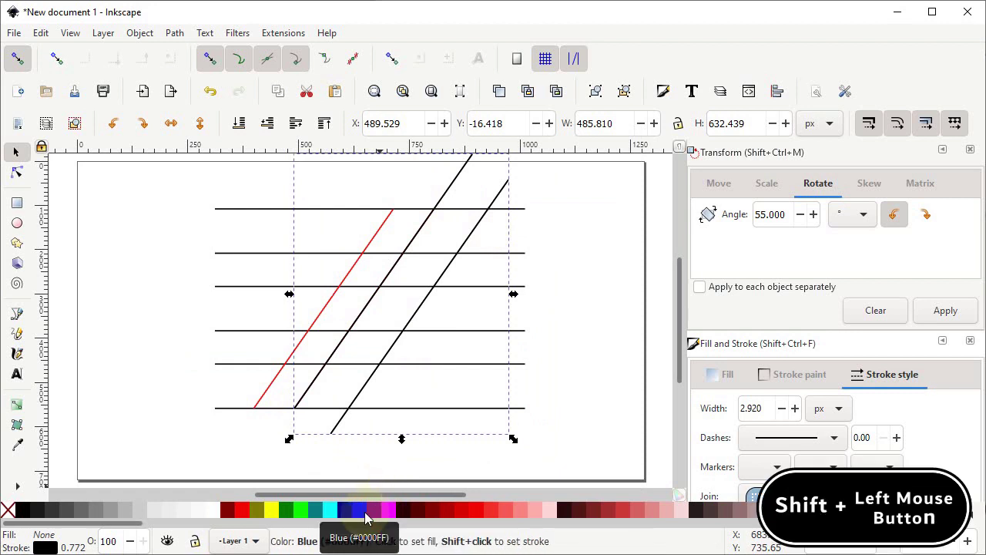
key(shift)
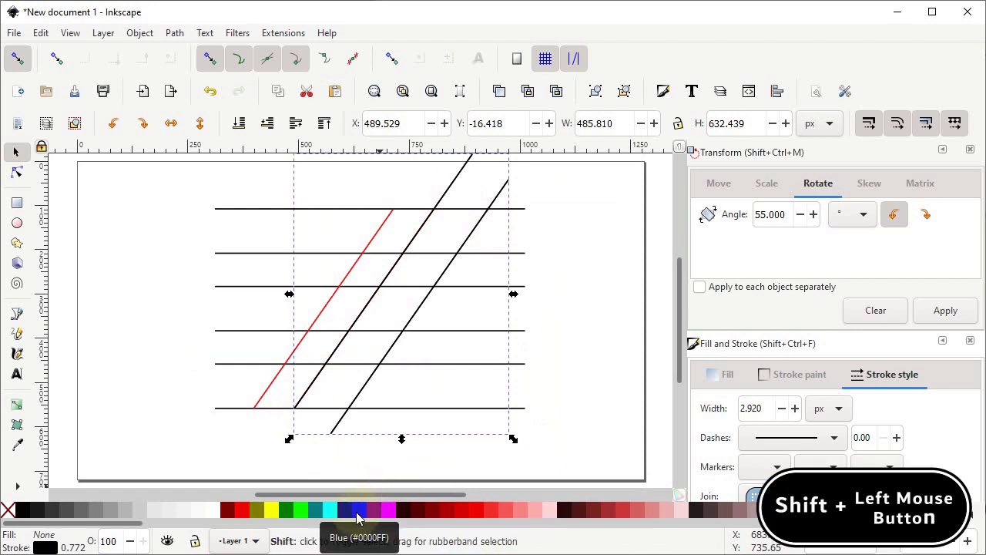
shift+click(357, 516)
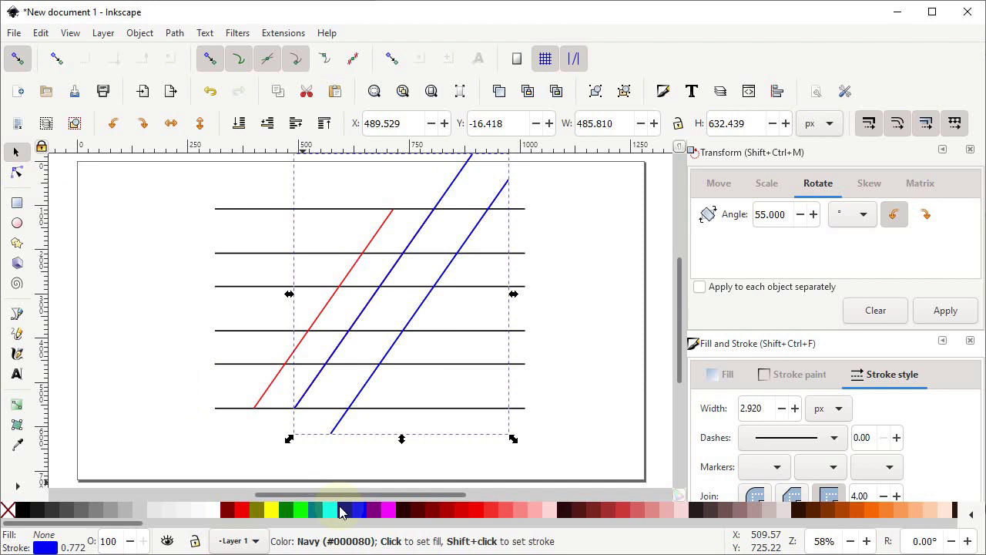
Step: Shorten the blue slanted lines by their end nodes, snapping them to span only between the first and sixth horizontal lines
click(17, 174)
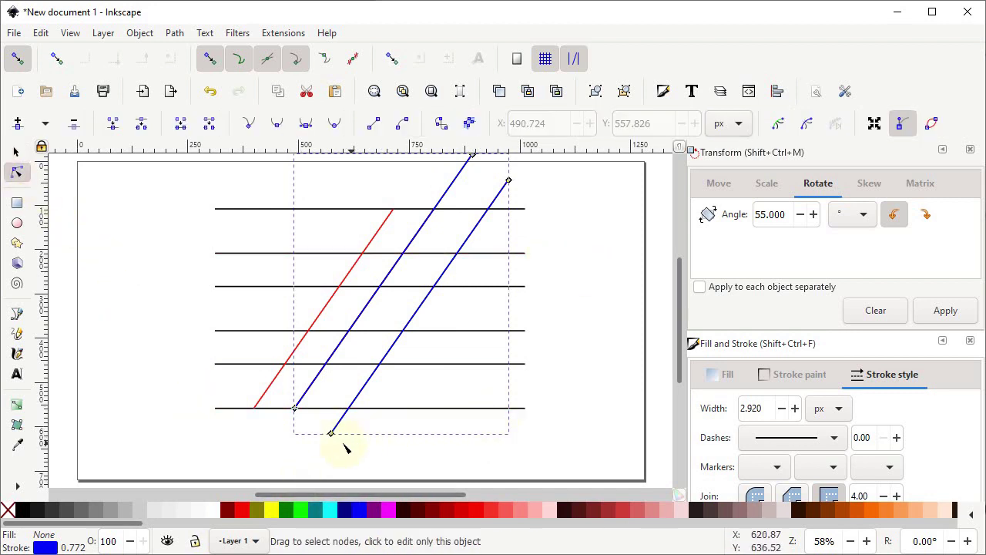
drag(332, 436, 347, 417)
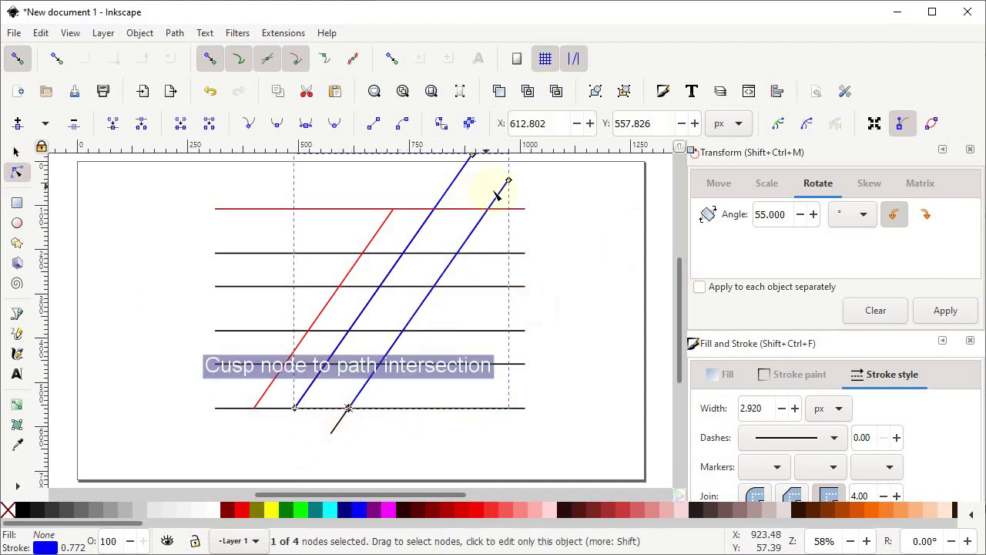
drag(509, 183, 475, 241)
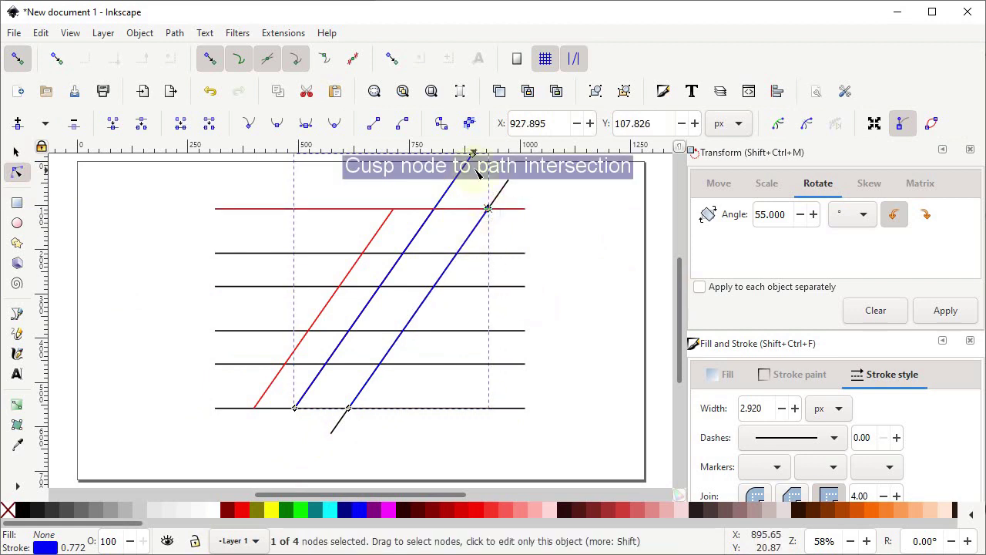
drag(472, 152, 435, 216)
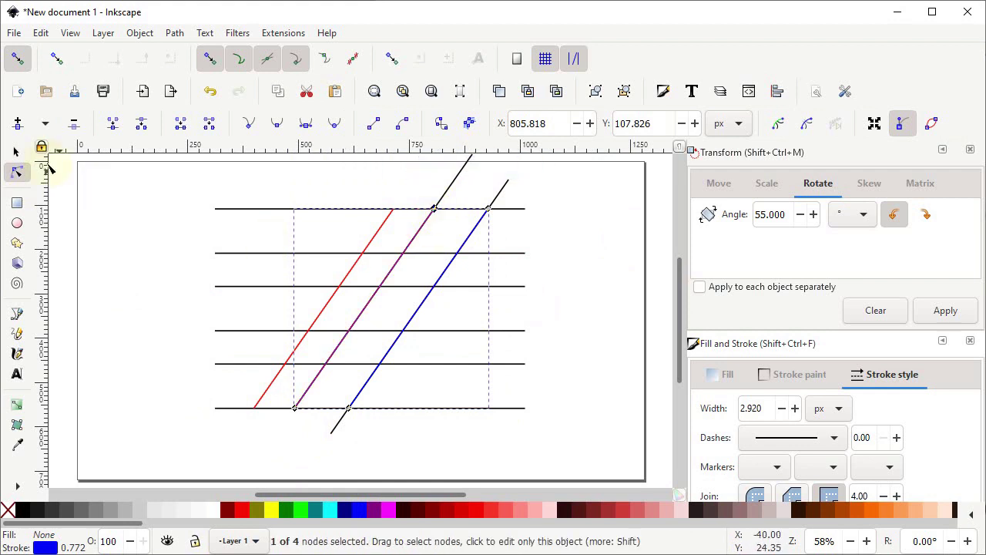
click(17, 153)
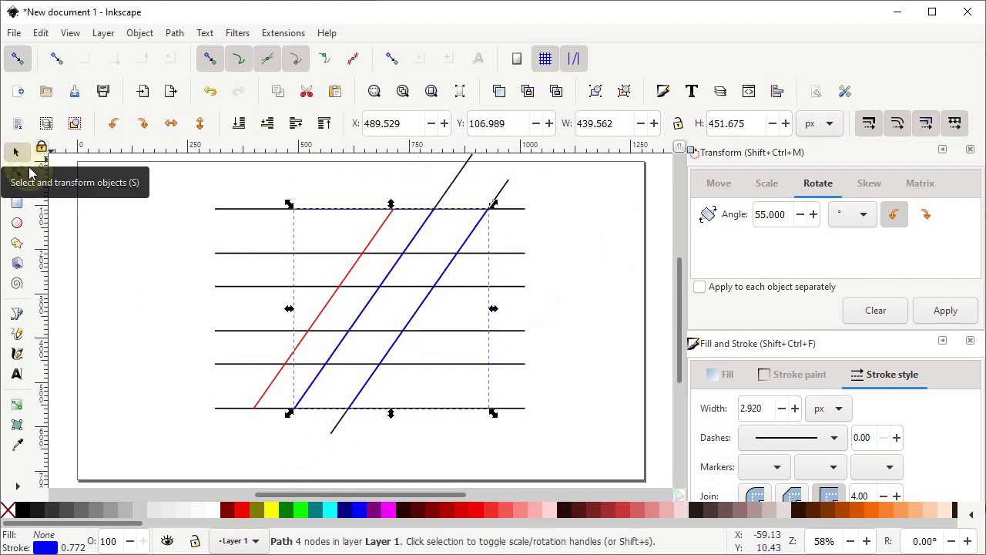
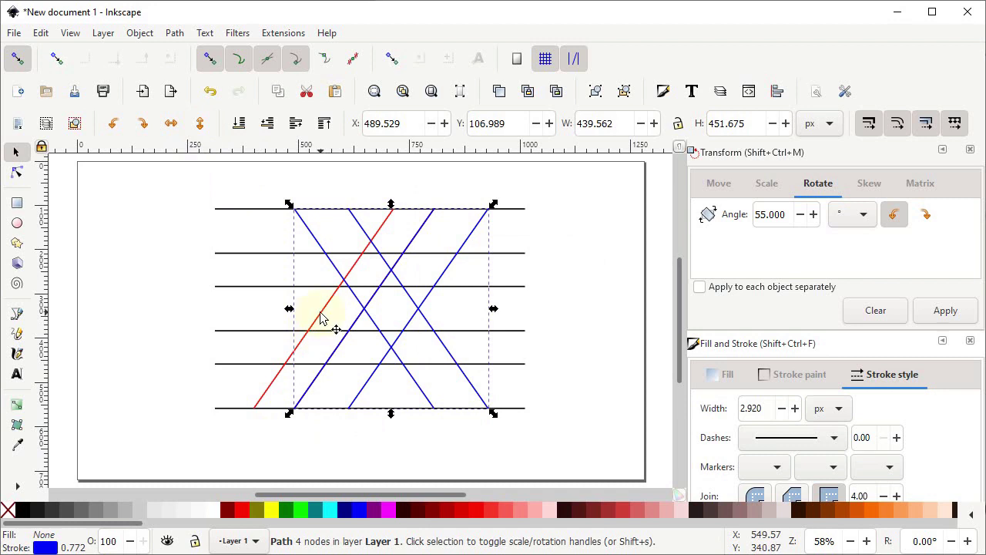
Step: Duplicate the red slanted pair and flip the duplicate vertically
click(321, 318)
right_click(321, 316)
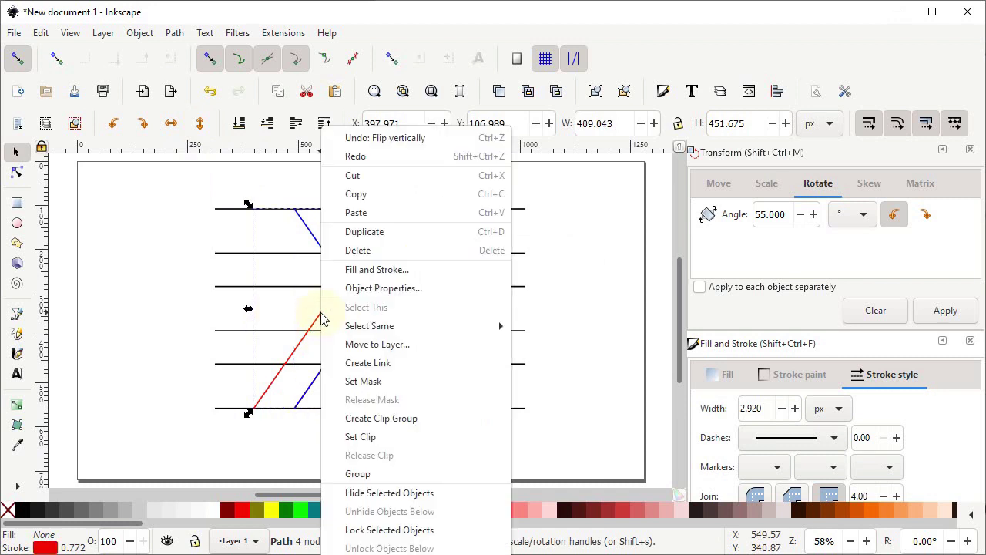
click(349, 232)
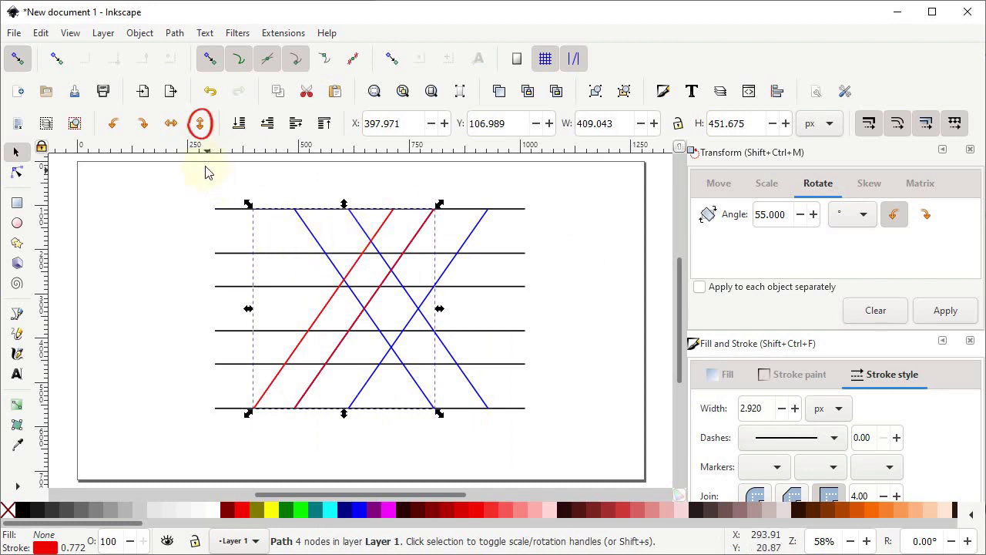
click(200, 125)
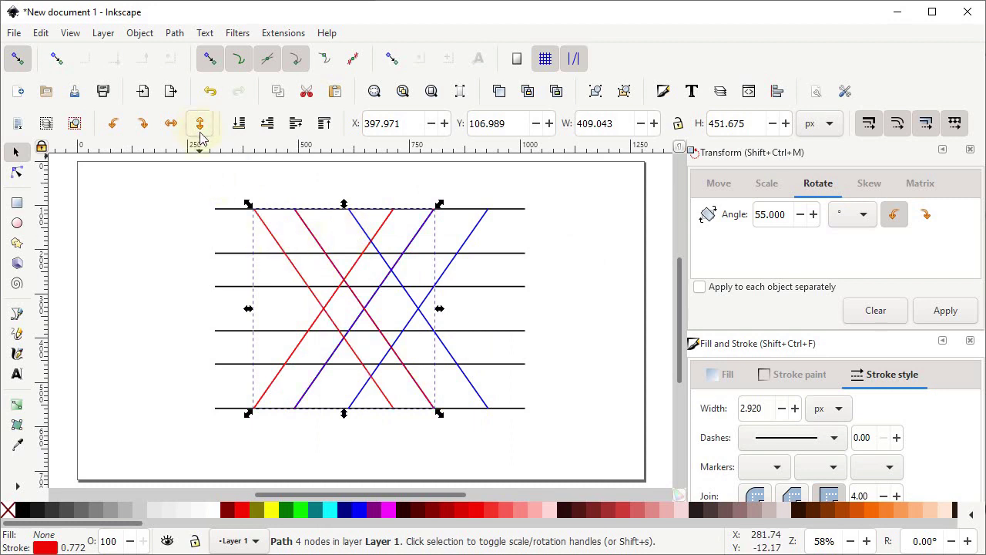
Step: Combine all the horizontal and slanted lines into one path
click(477, 385)
drag(556, 193, 193, 451)
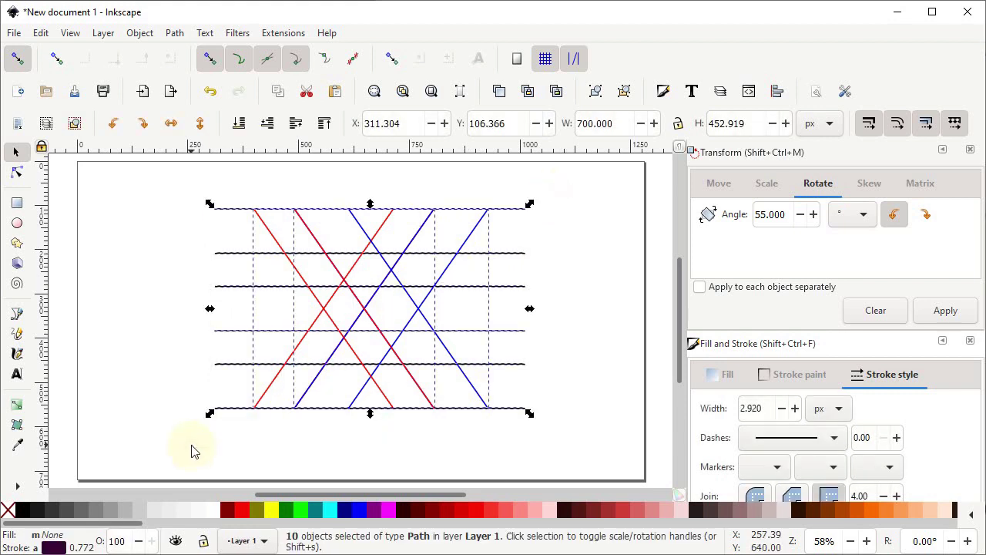
click(173, 34)
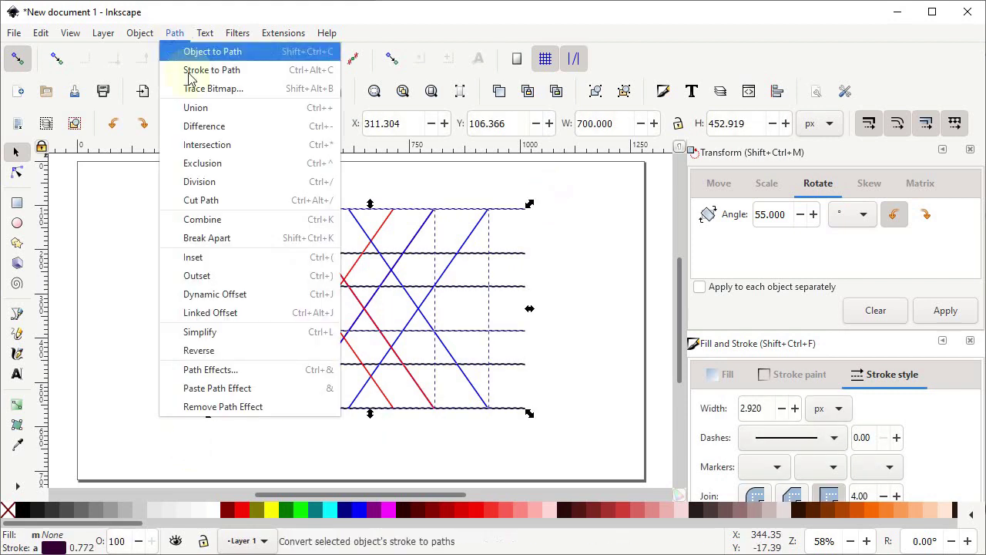
click(203, 220)
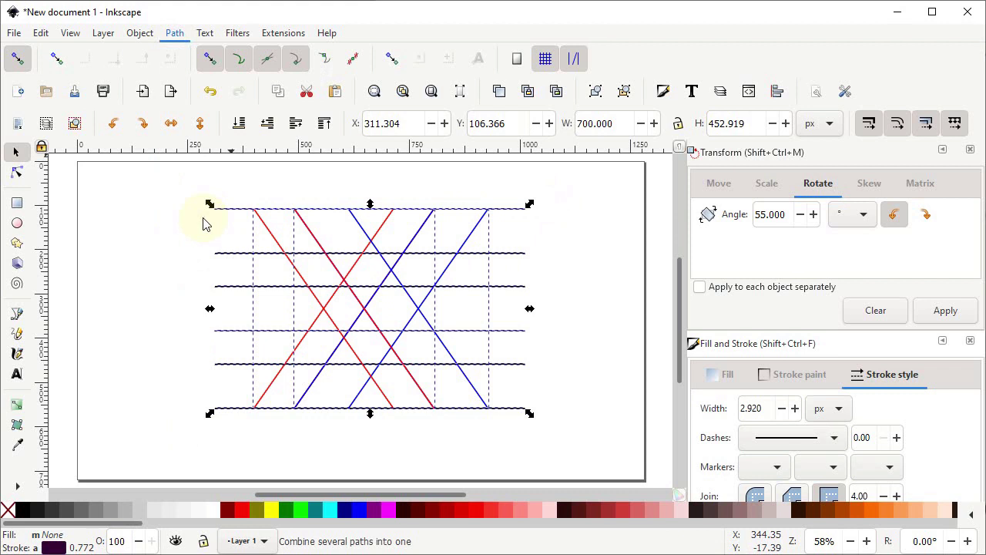
Step: Draw a rectangle about 821 × 570 px enclosing the line grid and lower it to the bottom of the stack
click(18, 204)
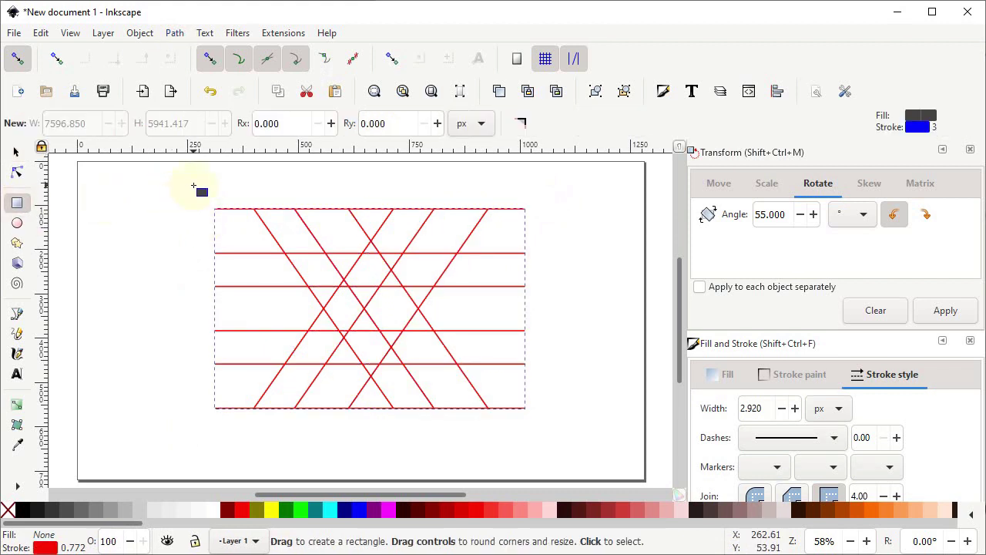
drag(194, 186, 556, 437)
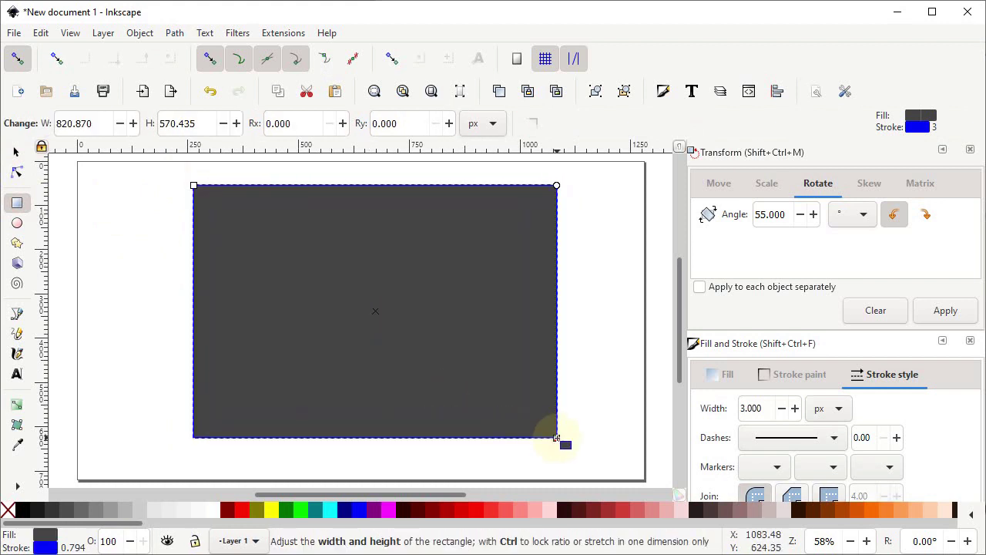
click(18, 152)
drag(229, 283, 226, 269)
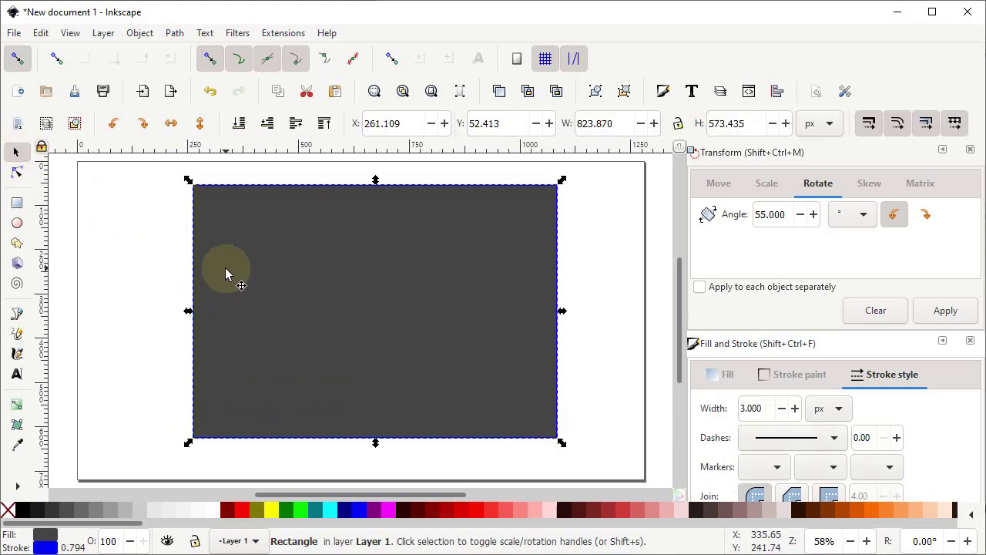
click(240, 124)
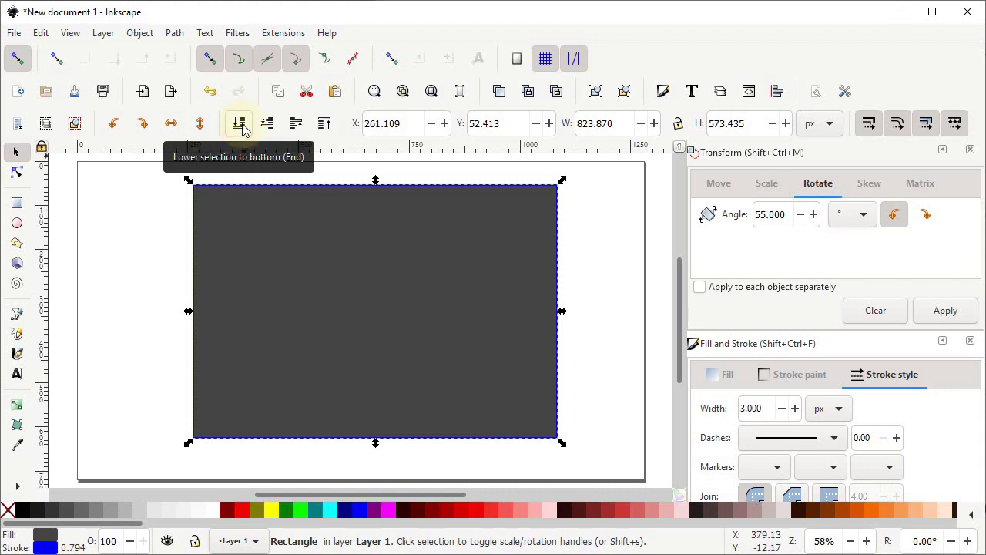
click(241, 125)
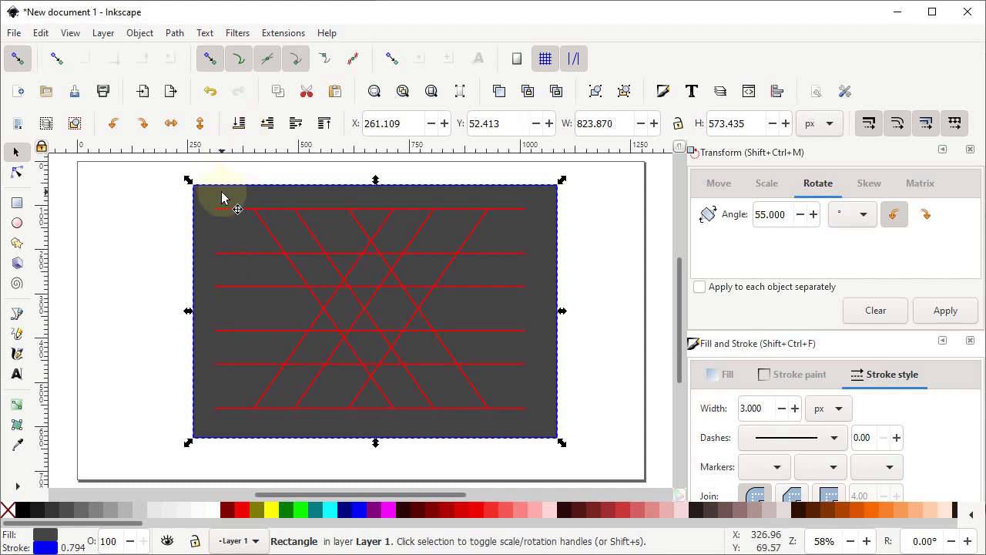
Step: Divide the dark rectangle by the combined red line path using Division
click(280, 254)
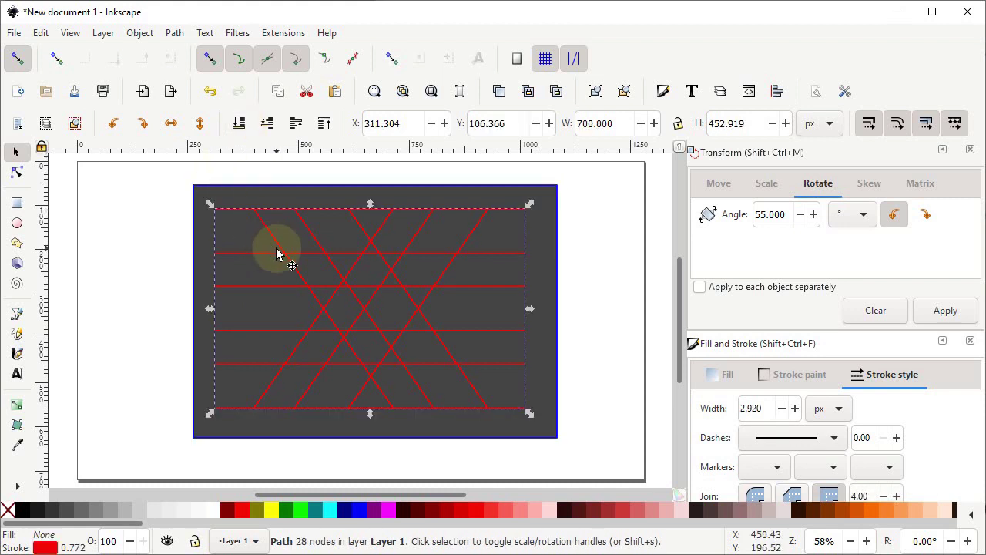
drag(584, 179, 182, 455)
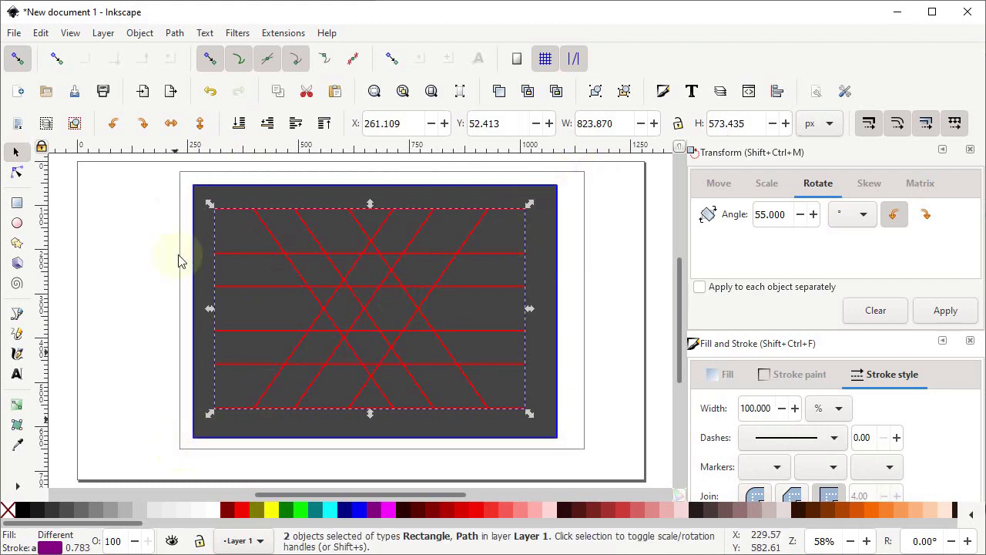
click(174, 32)
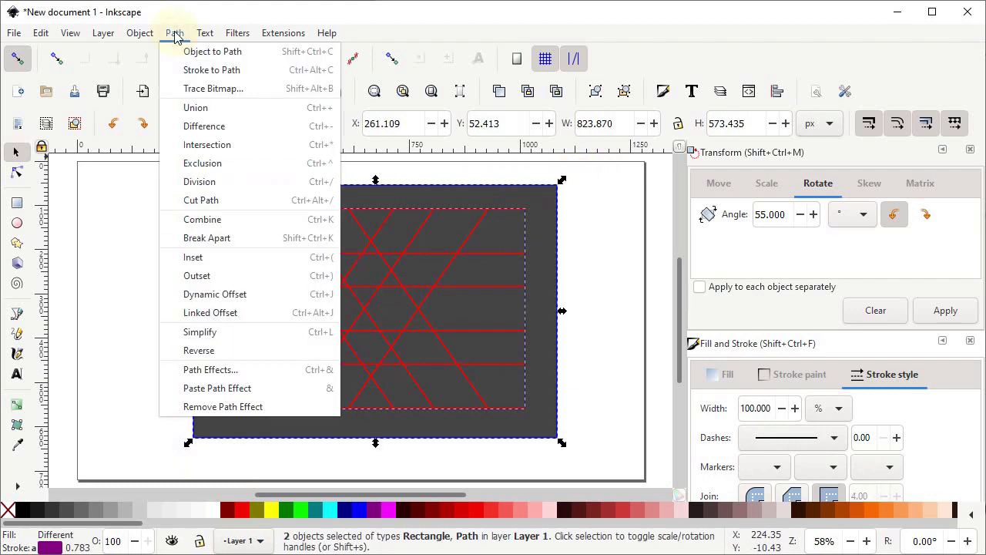
click(194, 181)
key(Escape)
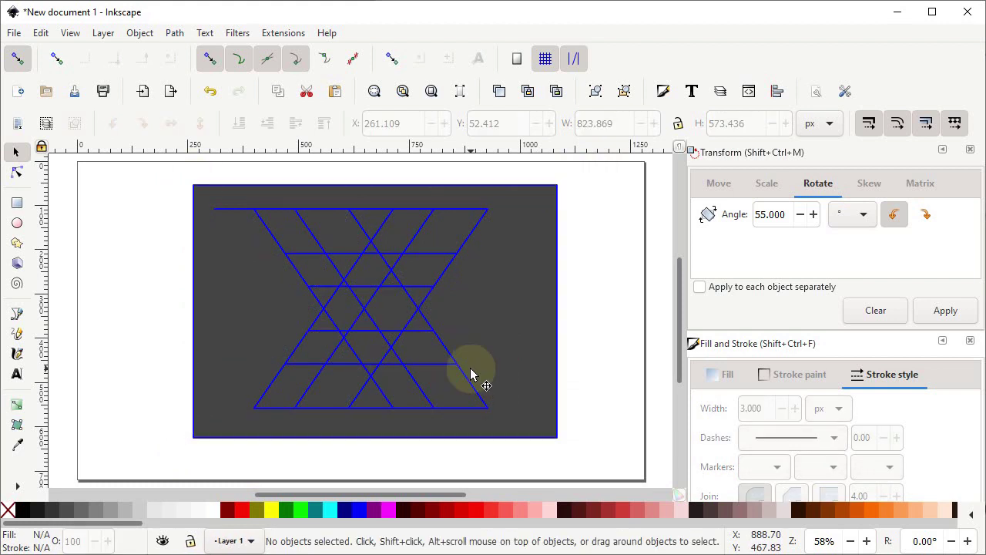
Step: Select all the divided pieces and give them a white stroke
drag(588, 163, 172, 456)
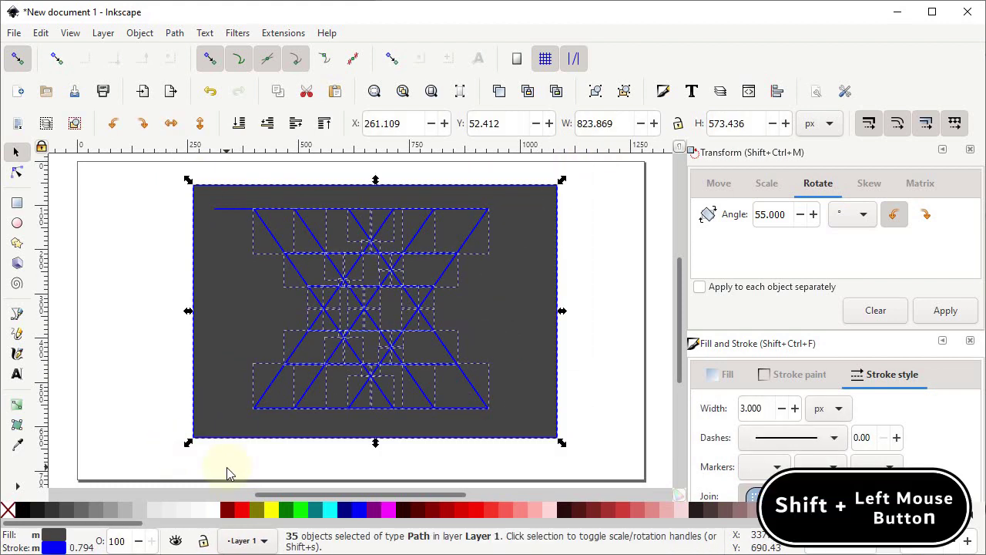
shift+click(217, 515)
click(317, 461)
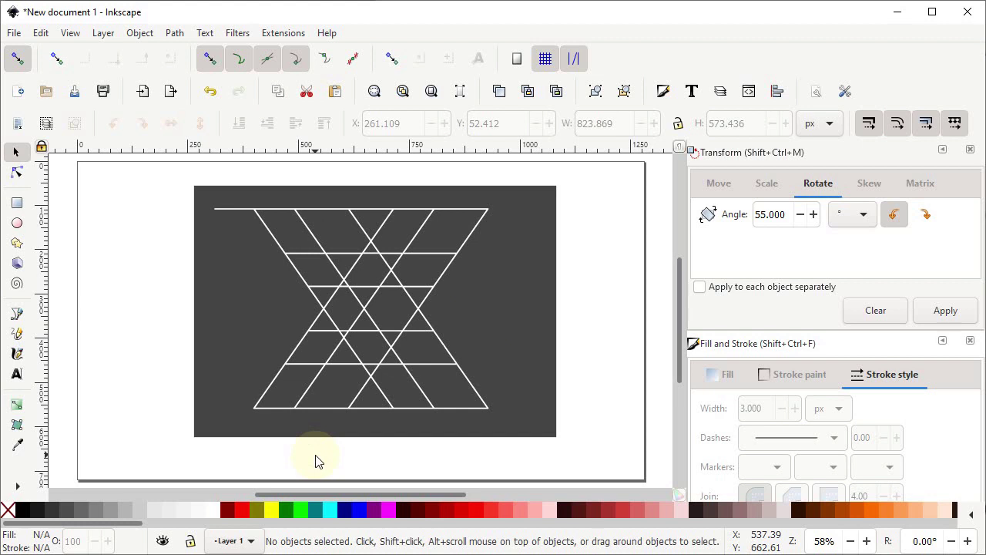
Step: Delete the outer piece surrounding the hourglass-shaped grid
click(531, 362)
key(Delete)
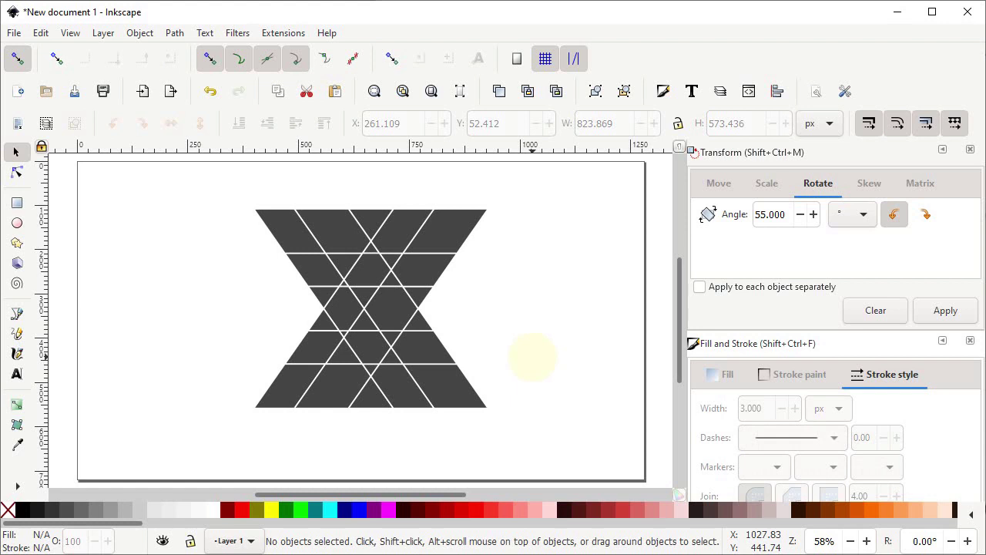
key(Delete)
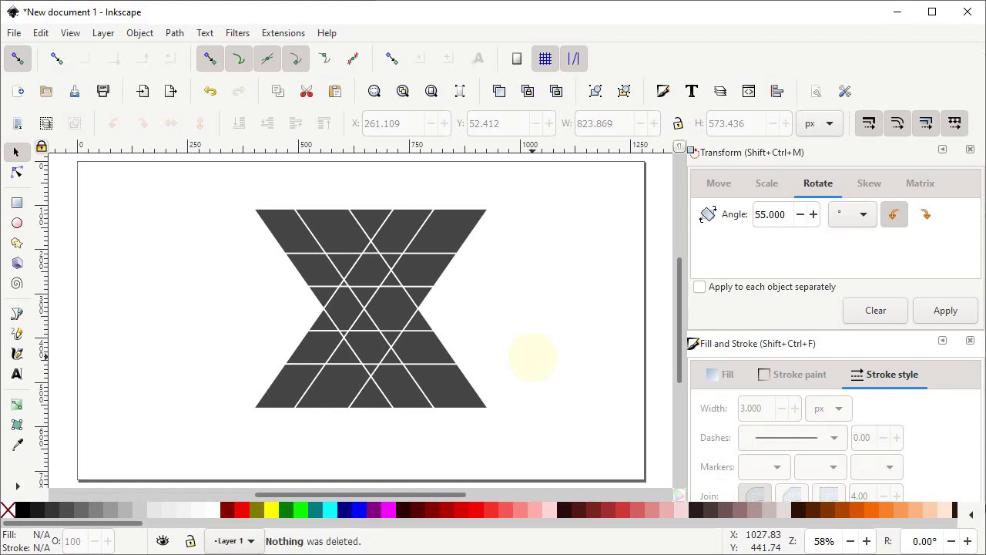
Step: Delete the pieces forming the lower diagonal gap and the horizontal band above the lower-left trapezoid
click(407, 406)
key(Delete)
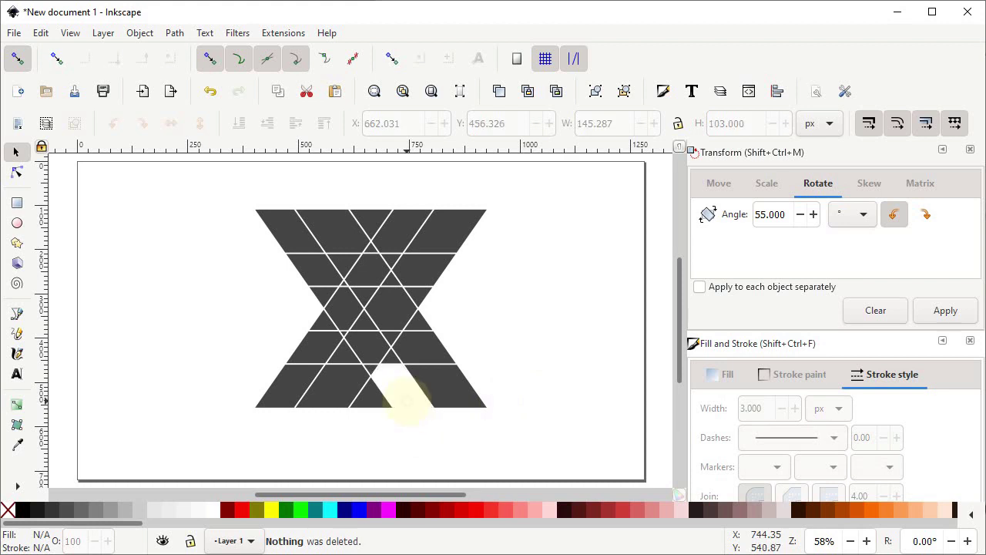
click(383, 376)
key(Delete)
click(339, 359)
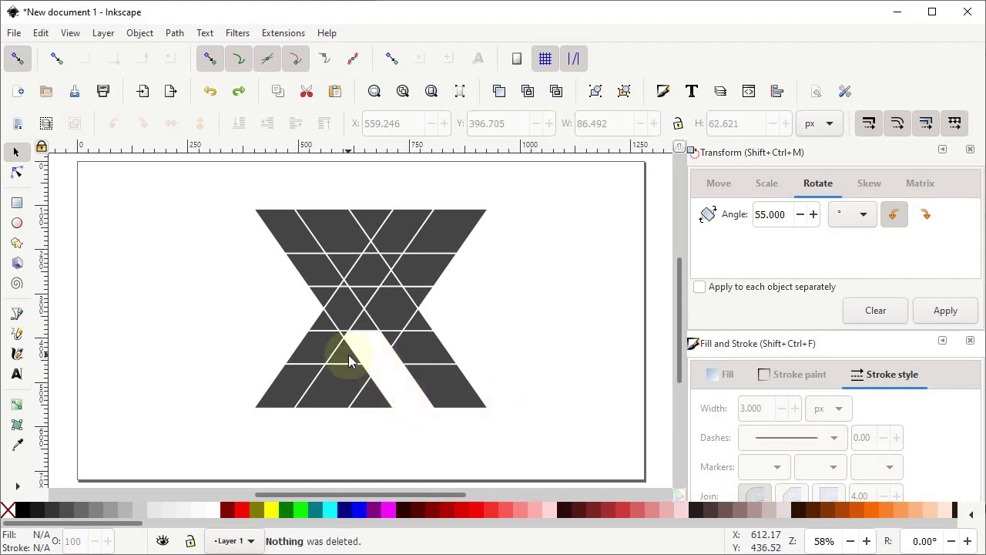
key(Delete)
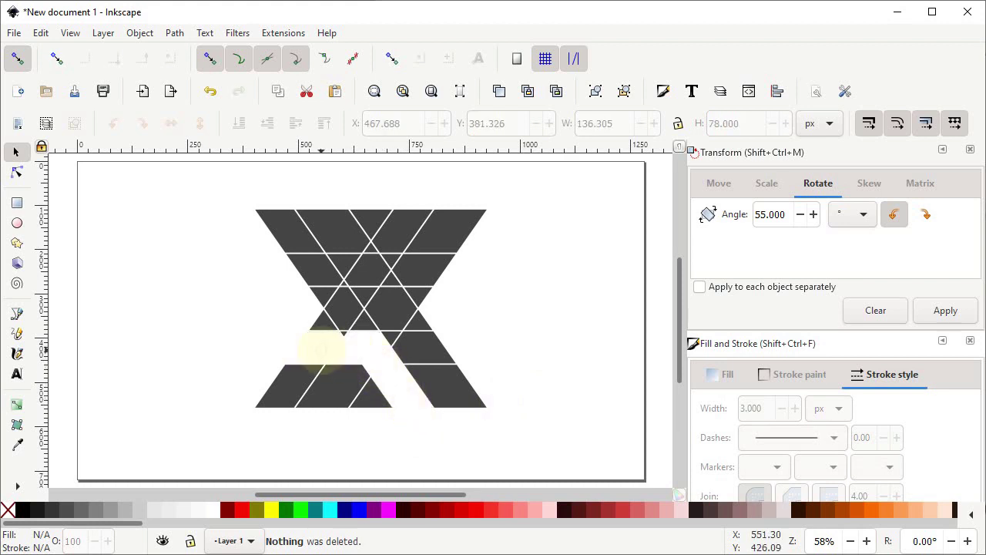
Step: Delete the upper-left waist triangle, the band below the upper-left trapezoid and the pieces of the upper diagonal gap
click(316, 303)
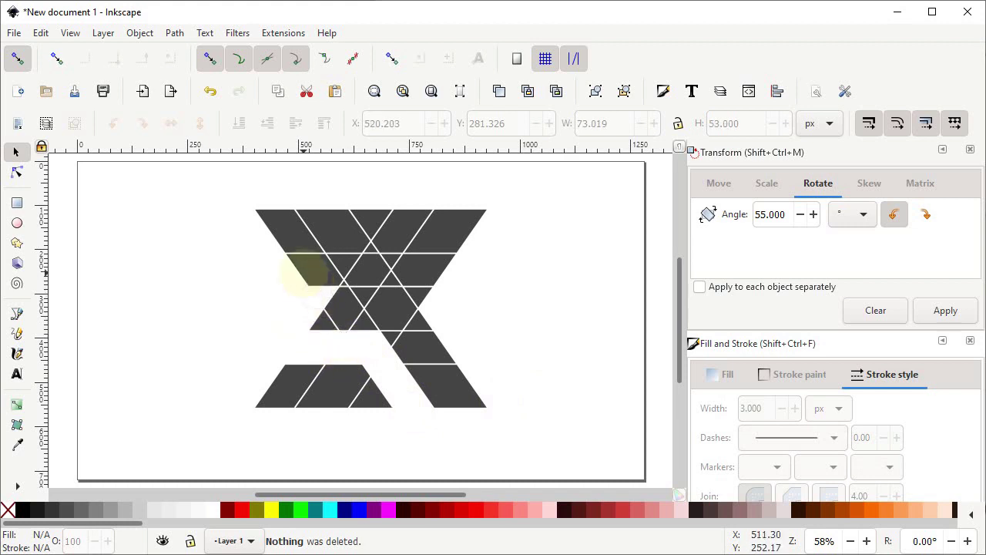
click(304, 270)
key(Delete)
click(348, 279)
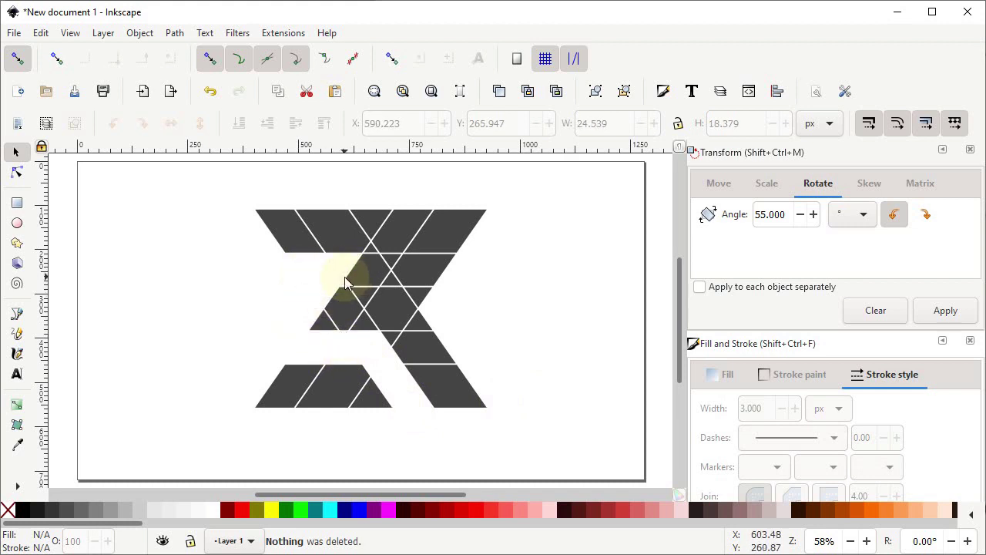
click(377, 266)
key(Delete)
click(388, 259)
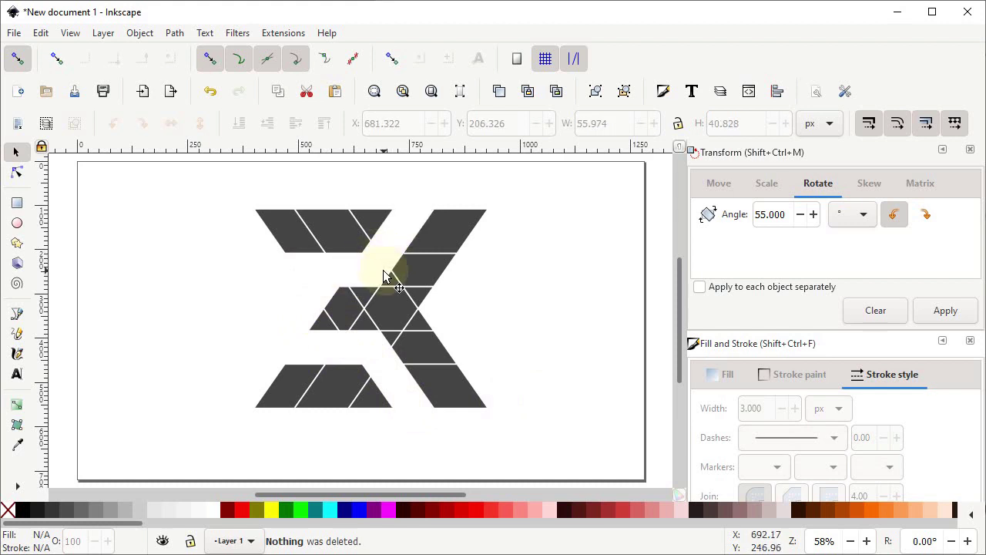
Step: Unite all the remaining pieces into one shape with Union and remove its stroke
drag(525, 184, 205, 451)
click(174, 34)
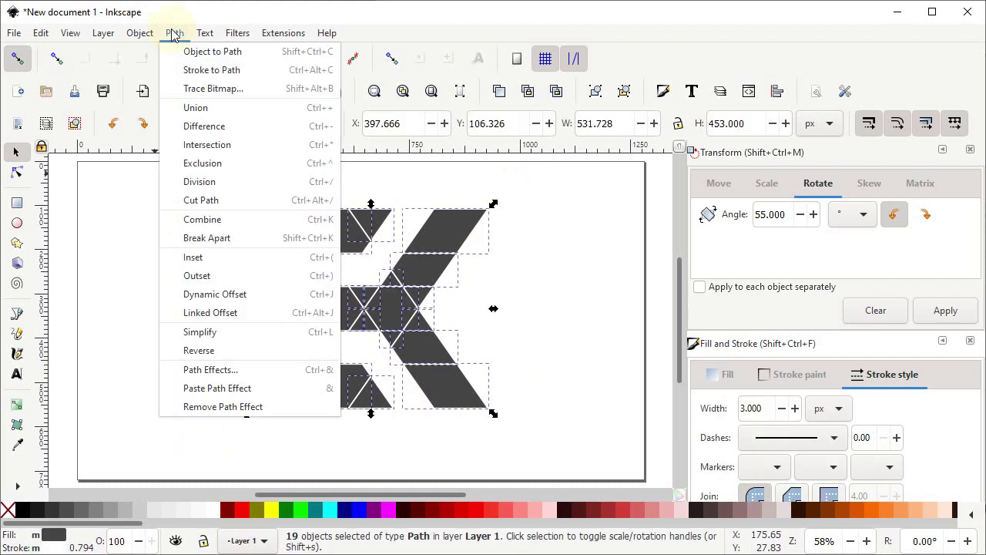
click(198, 114)
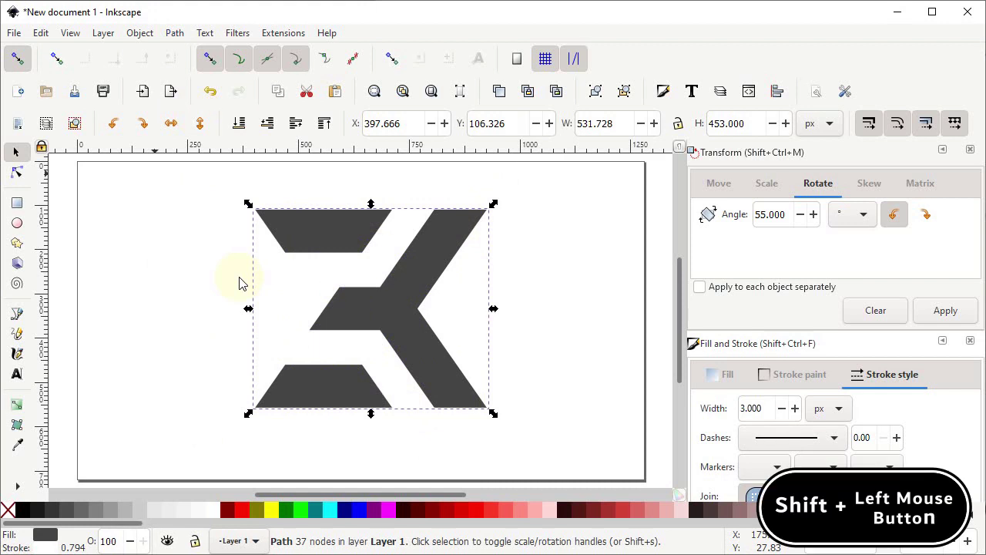
key(shift)
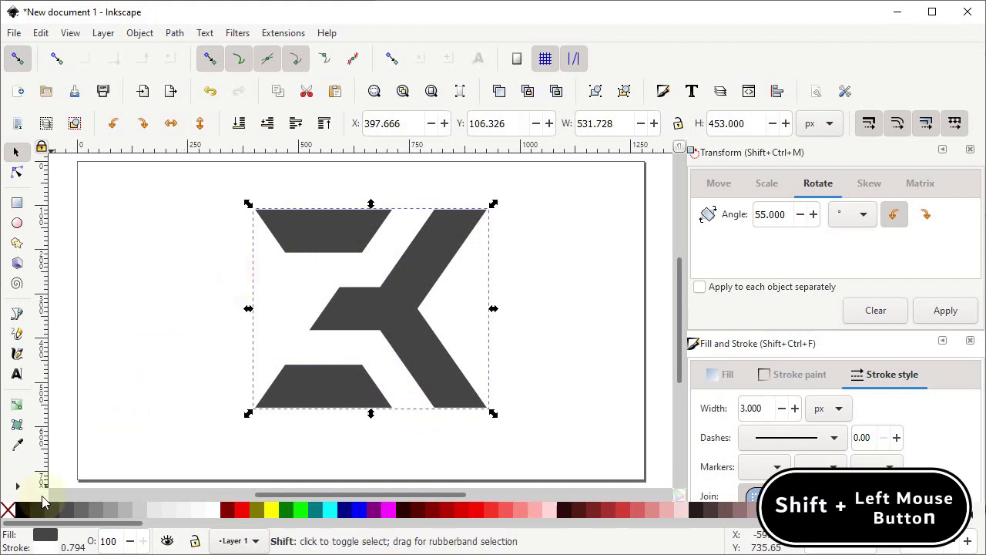
shift+click(7, 510)
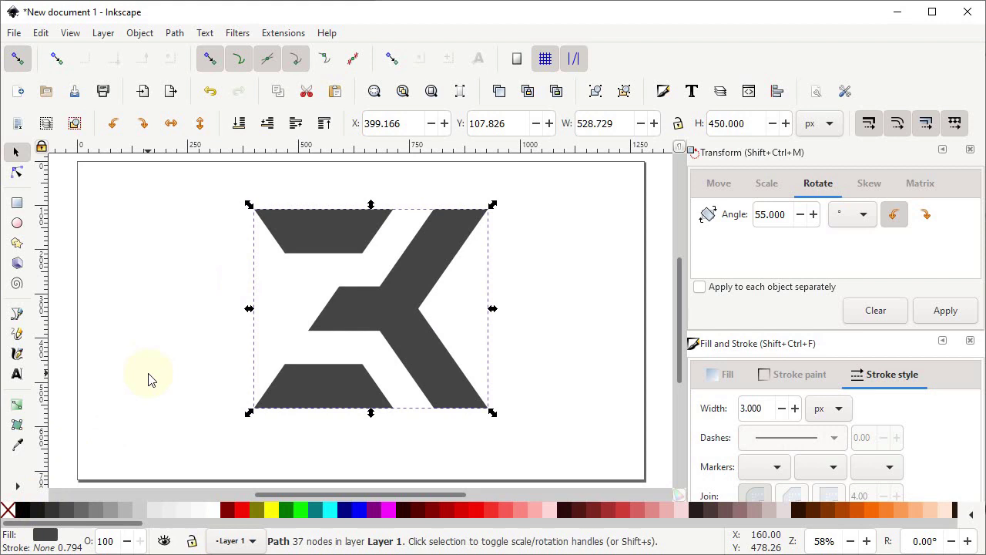